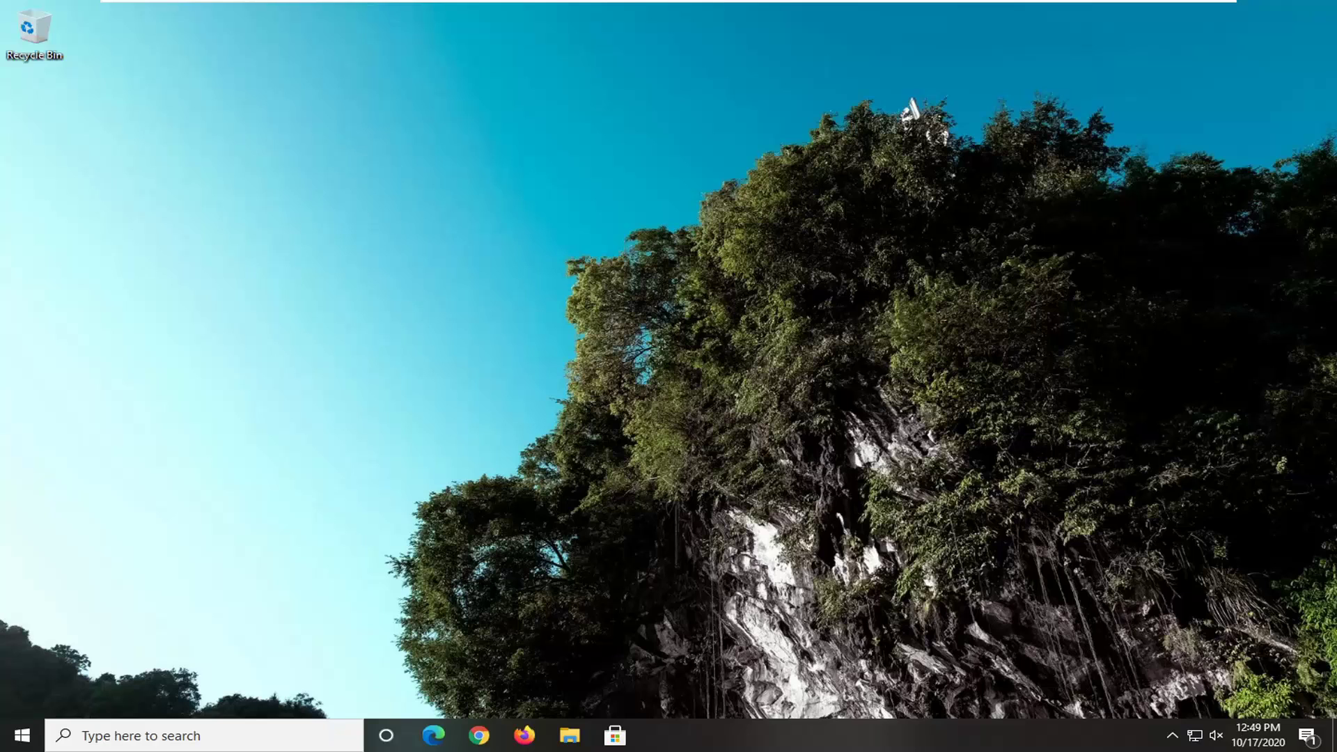
Search 'regedit' from the Start menu and launch Registry Editor as administrator.
left_click(5, 744)
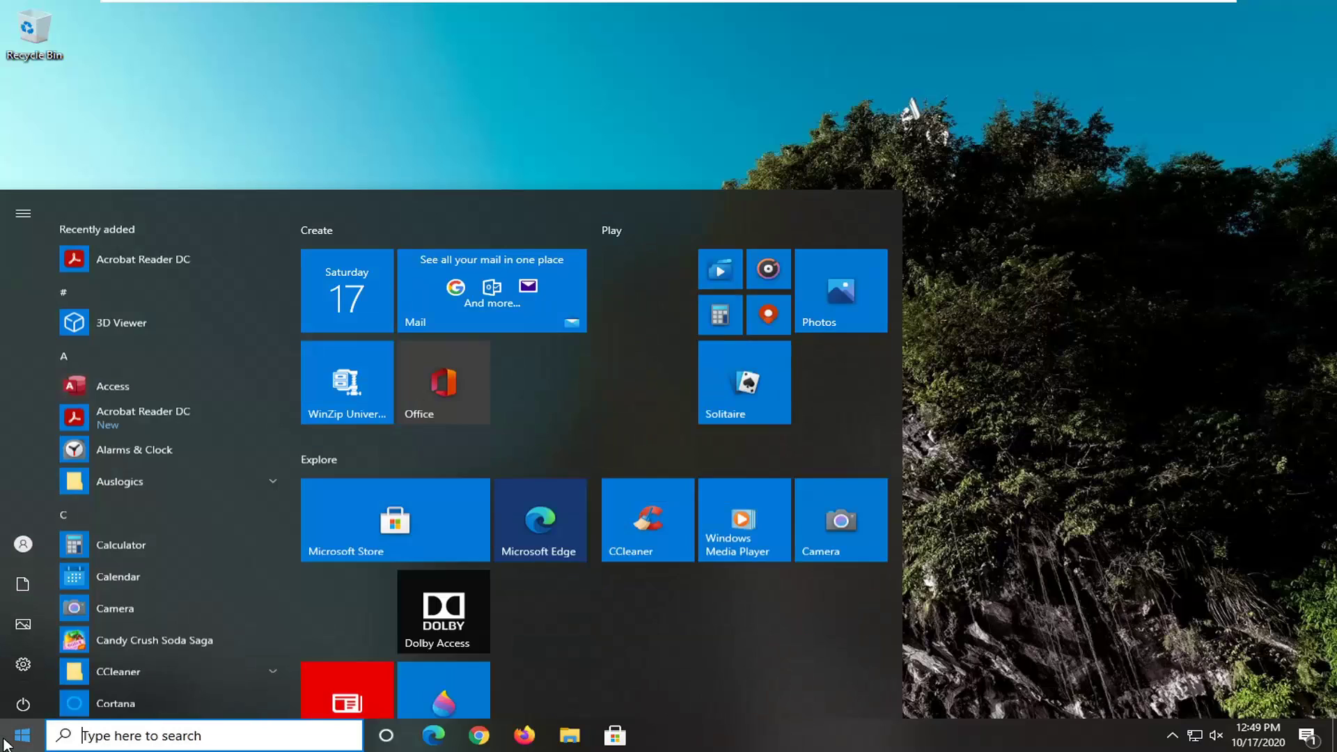
type("reg")
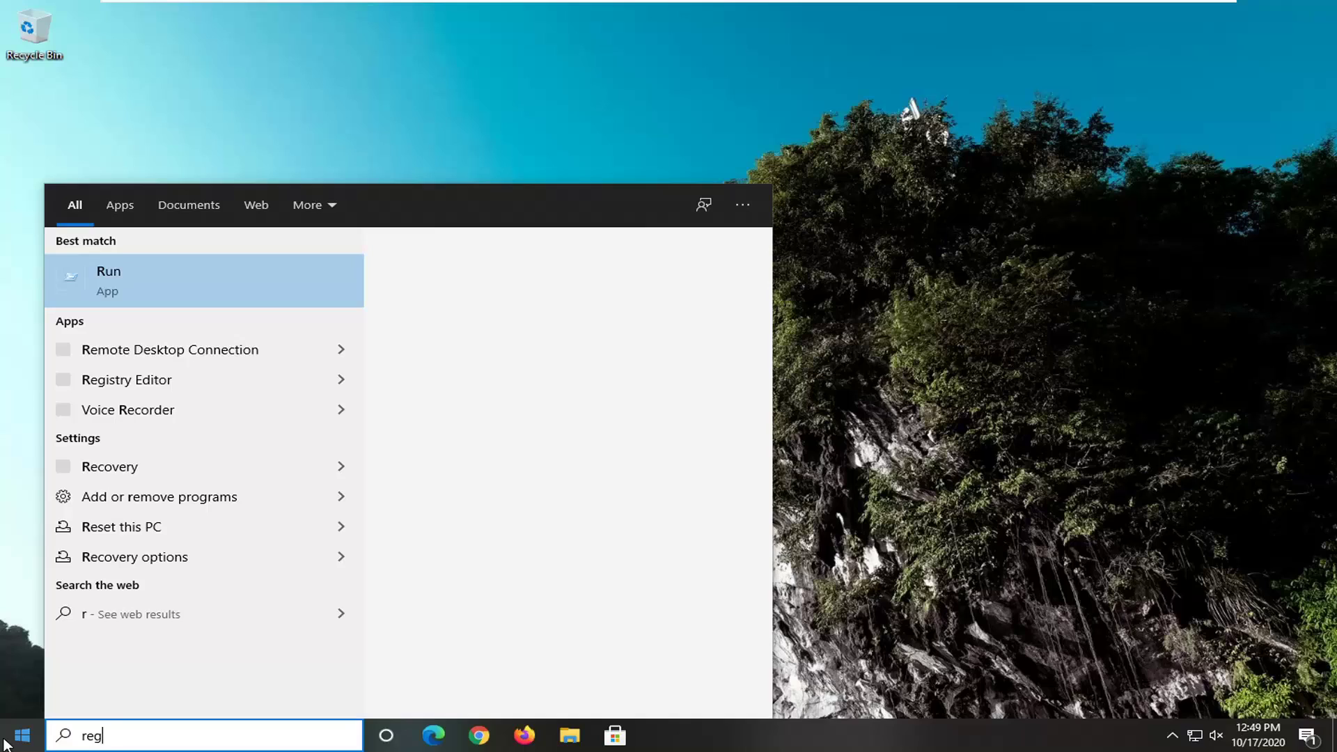
type("edit")
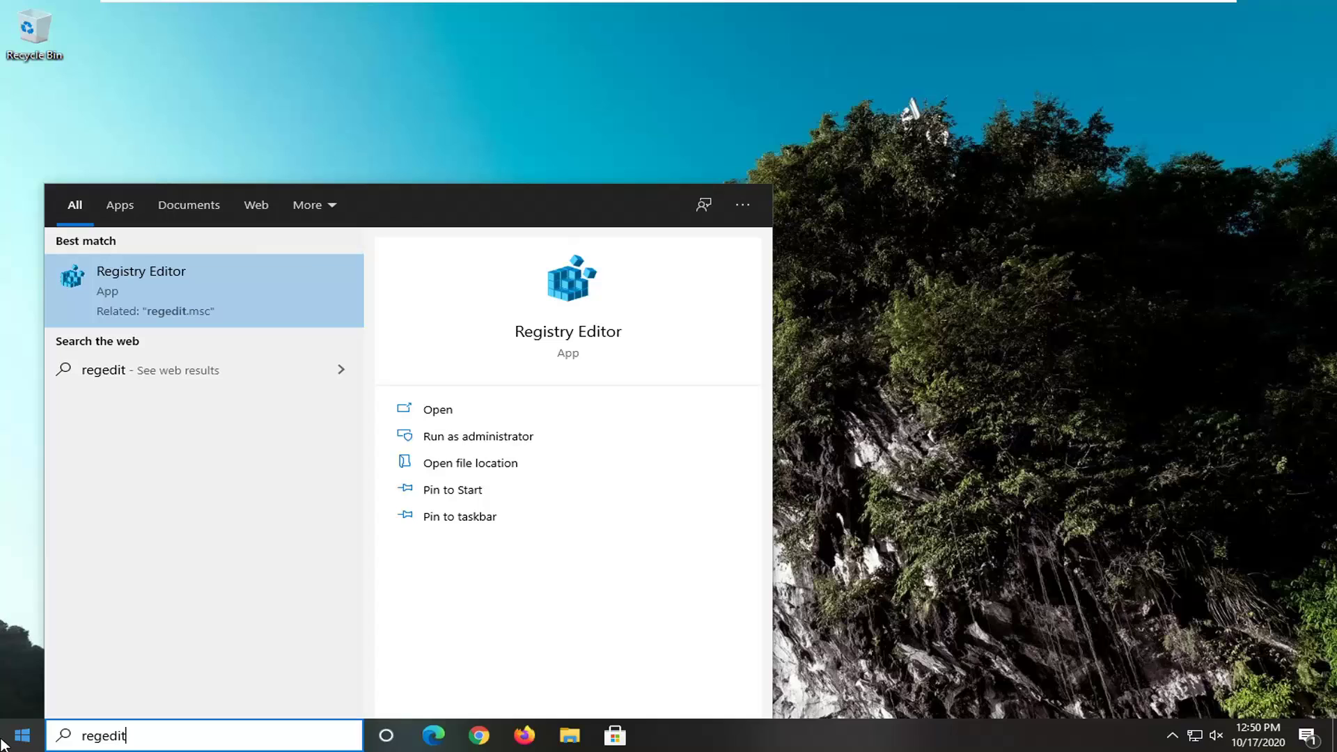
right_click(159, 298)
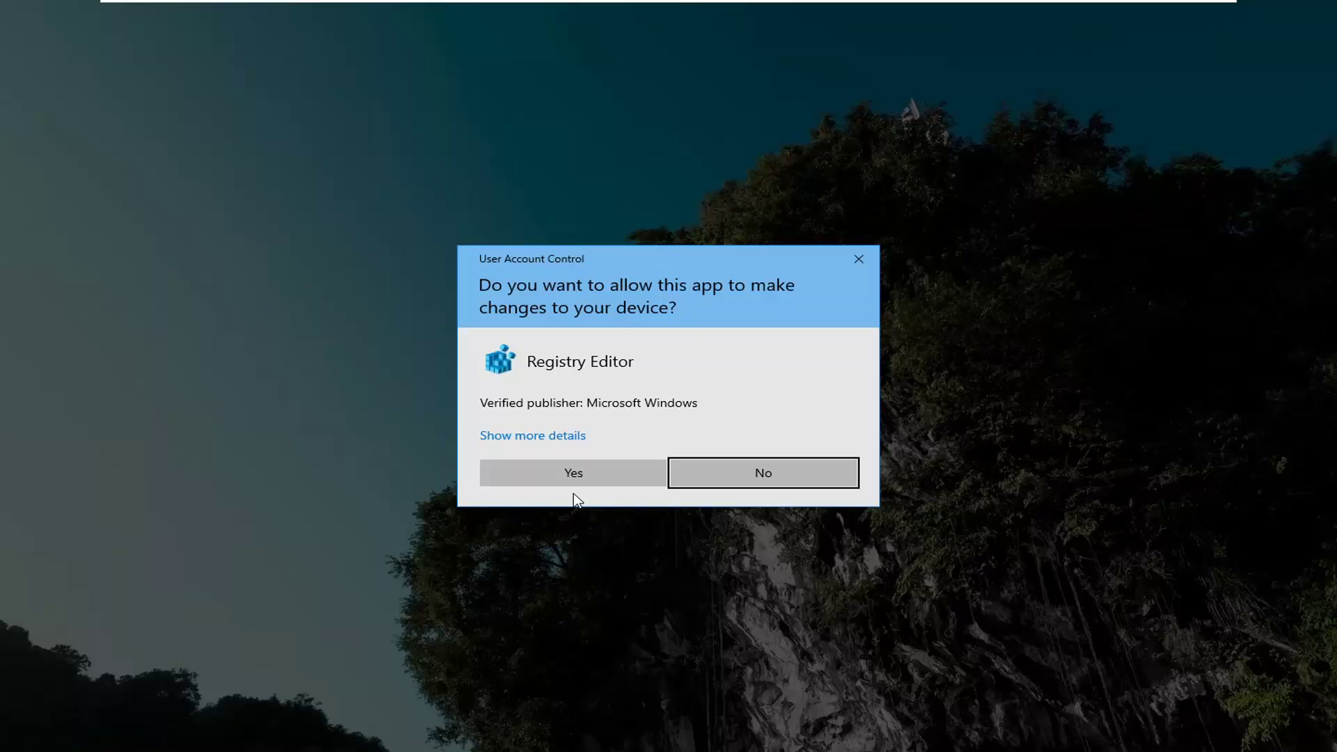
left_click(555, 474)
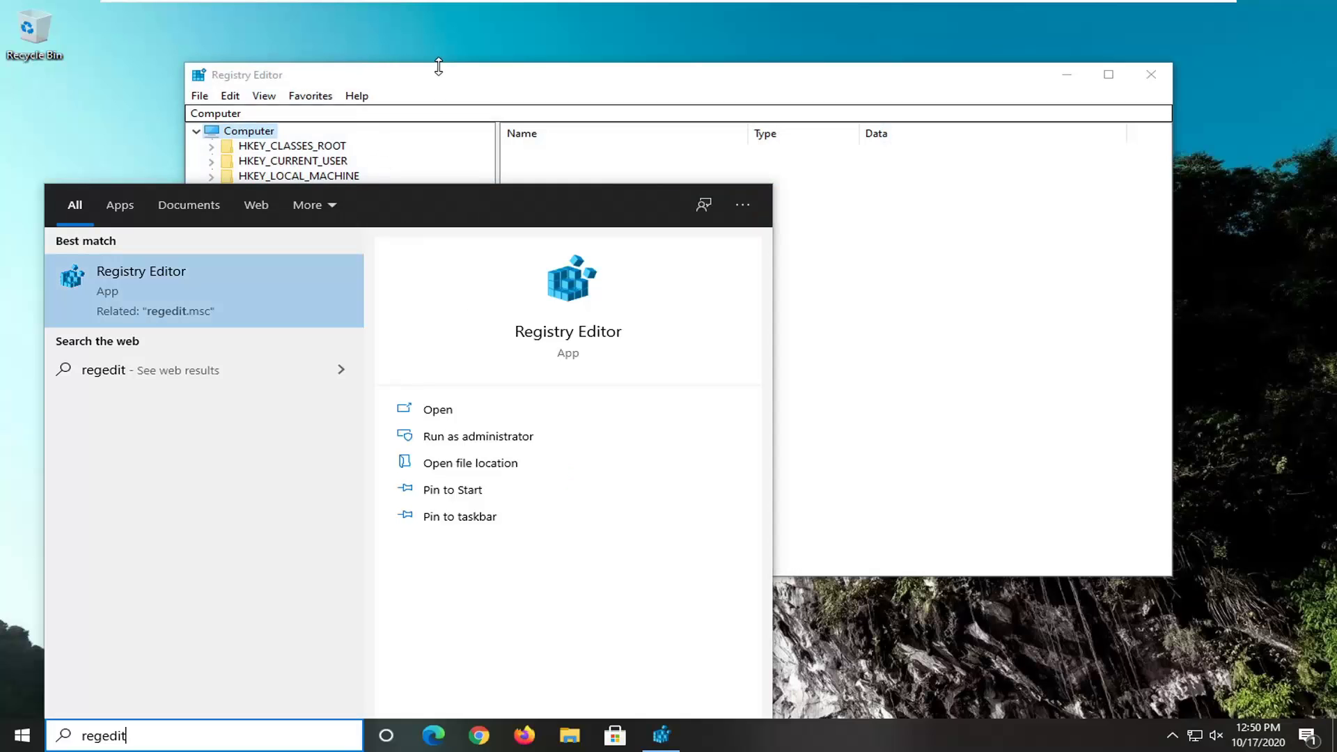
left_click(436, 80)
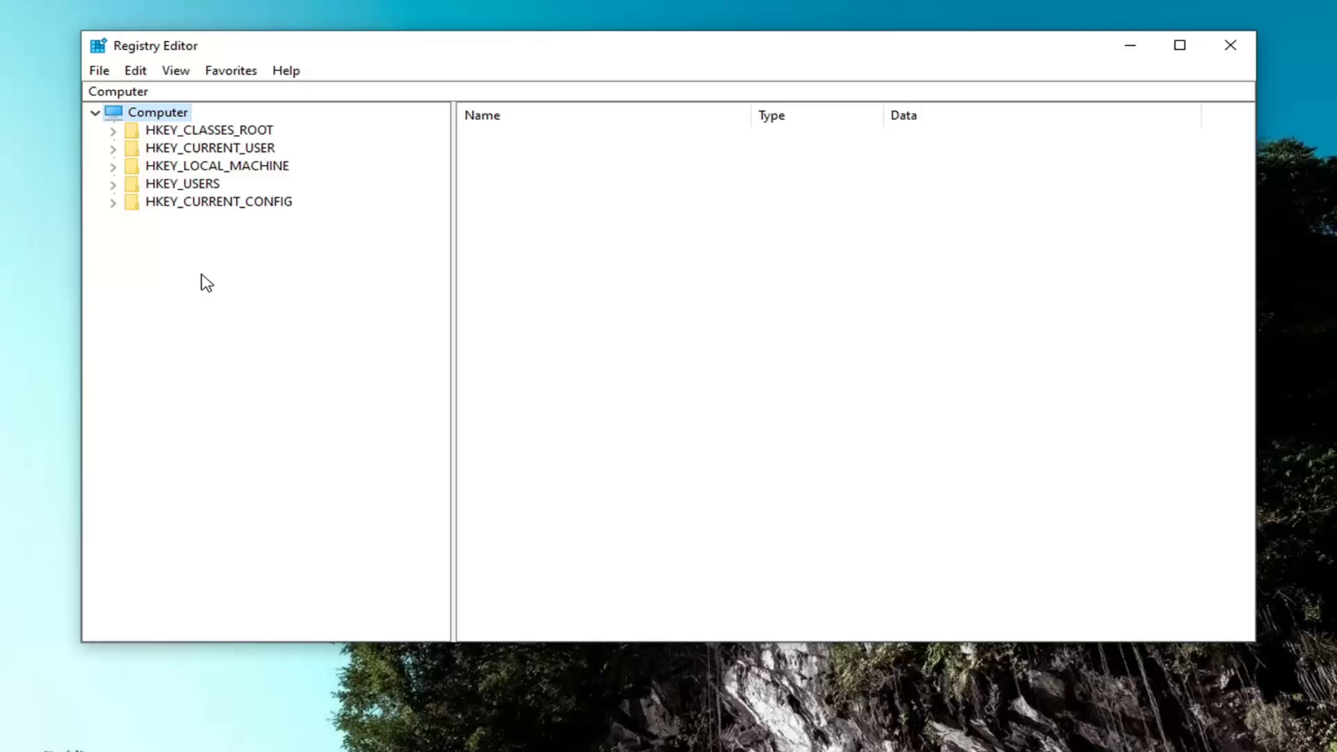
left_click(97, 75)
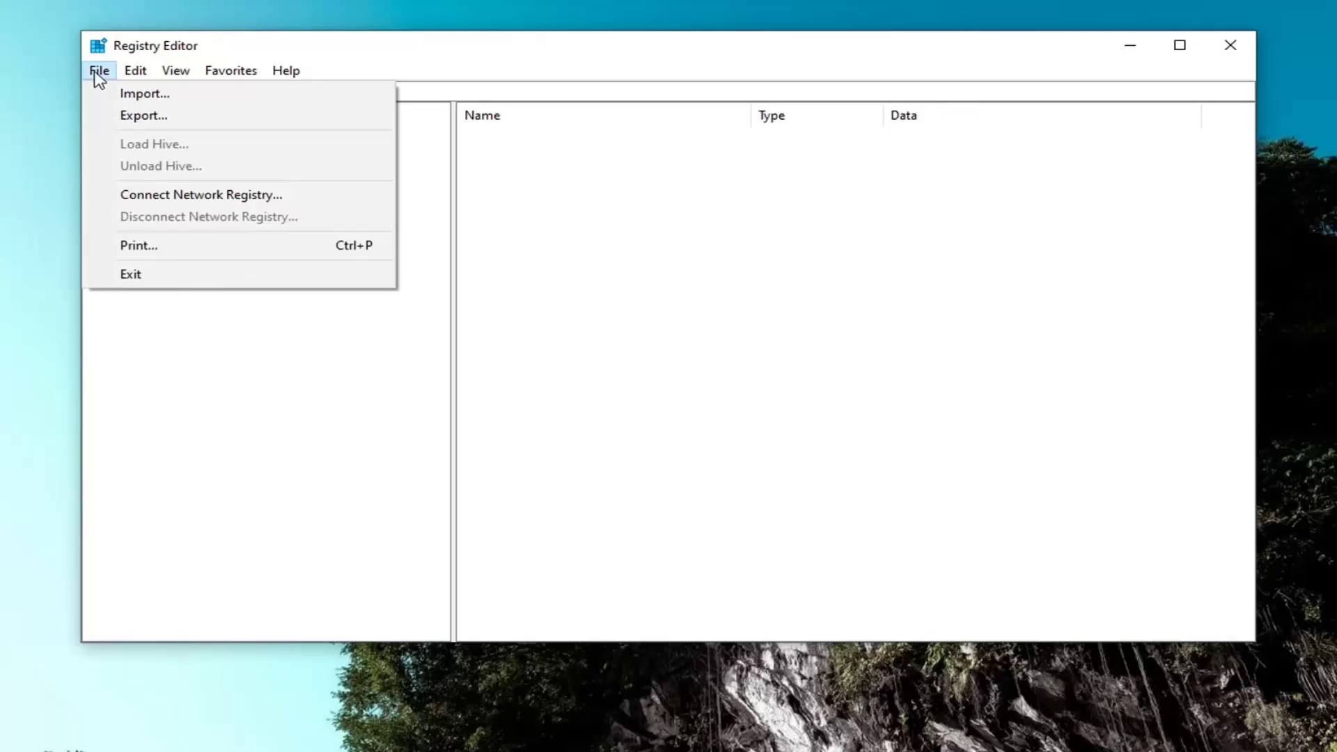
left_click(98, 81)
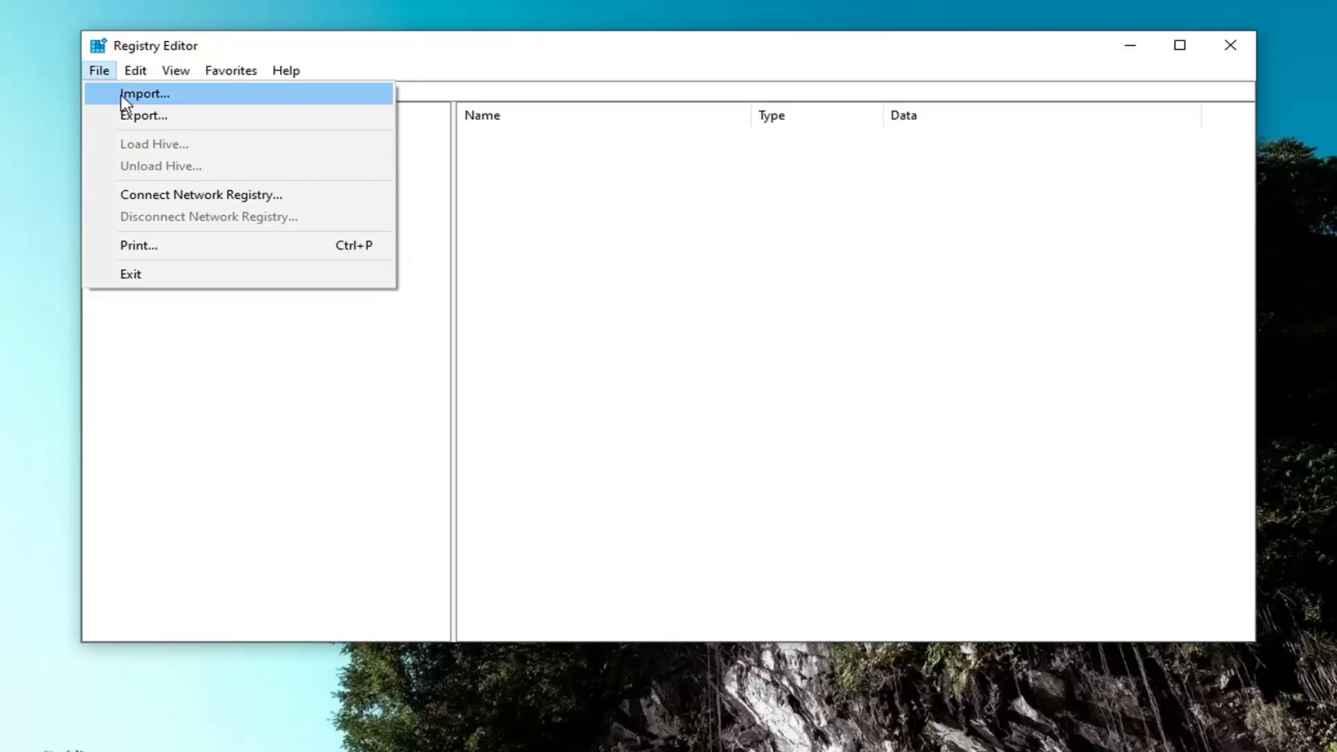
left_click(147, 119)
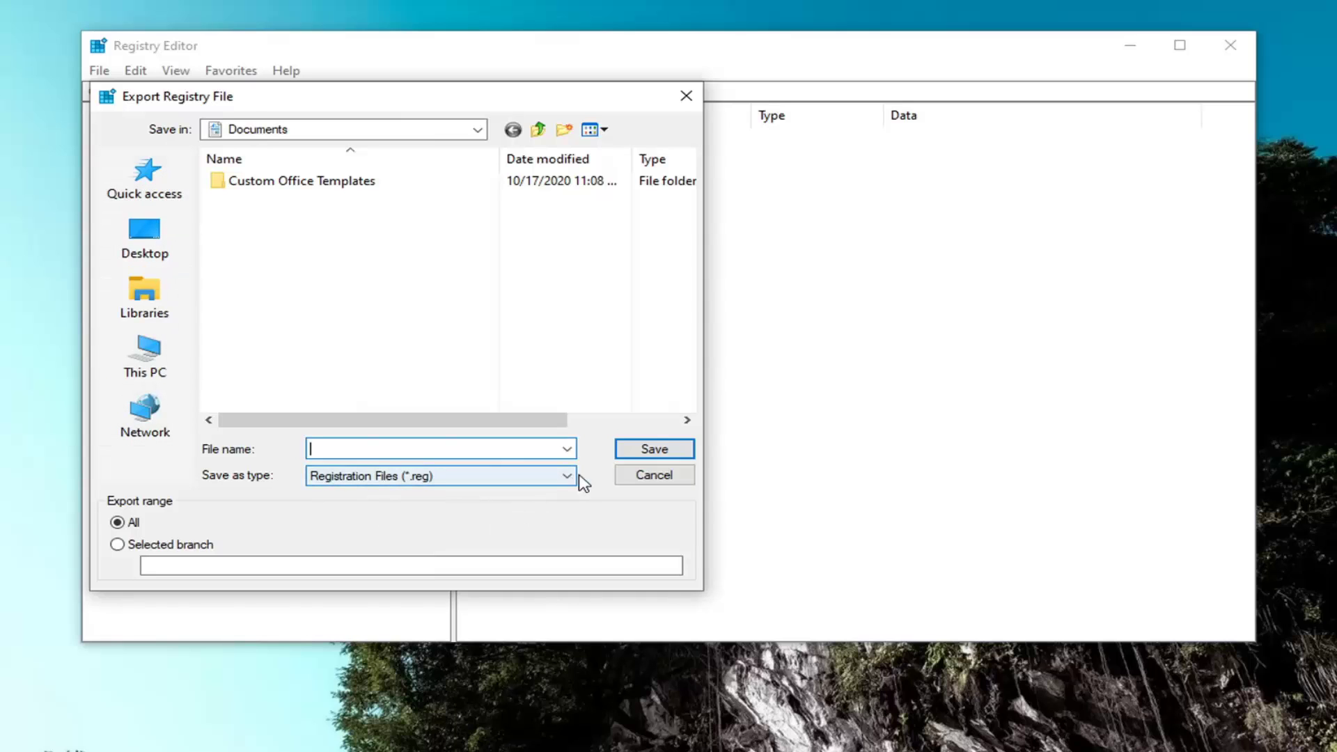
left_click(675, 479)
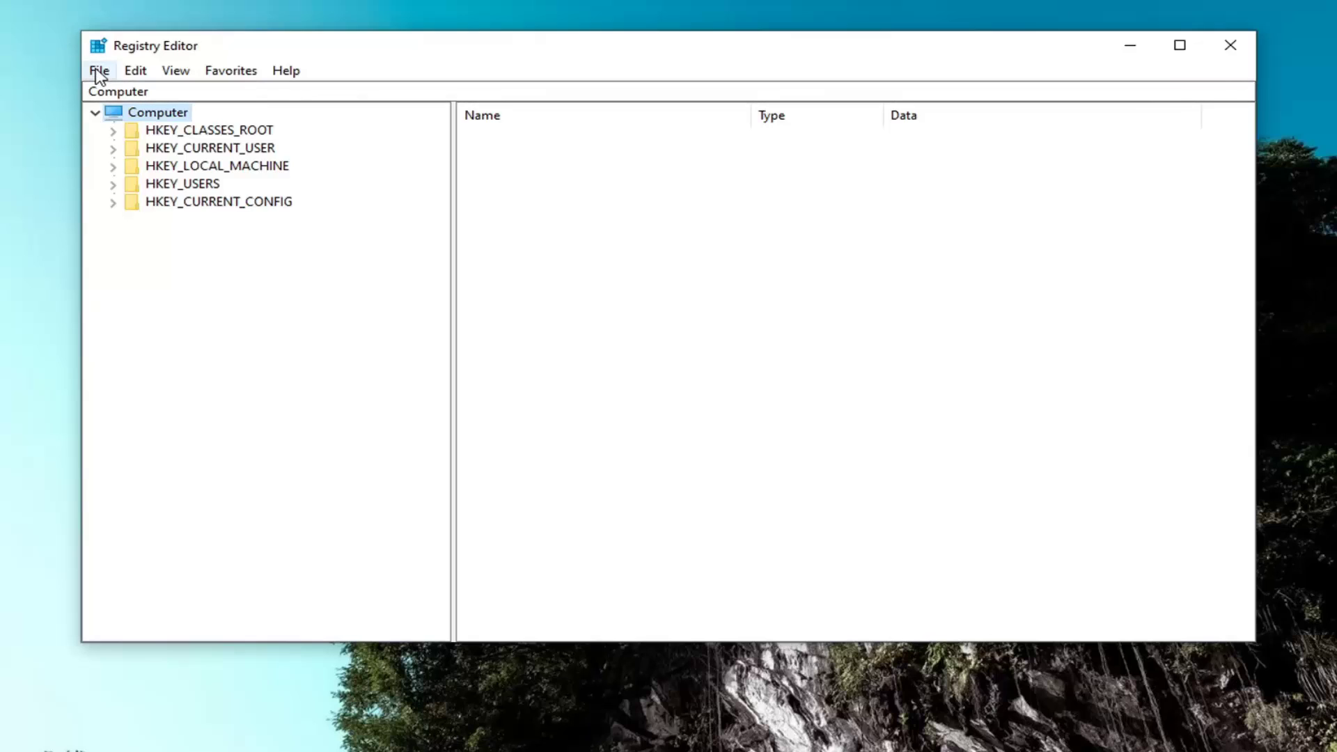
left_click(99, 70)
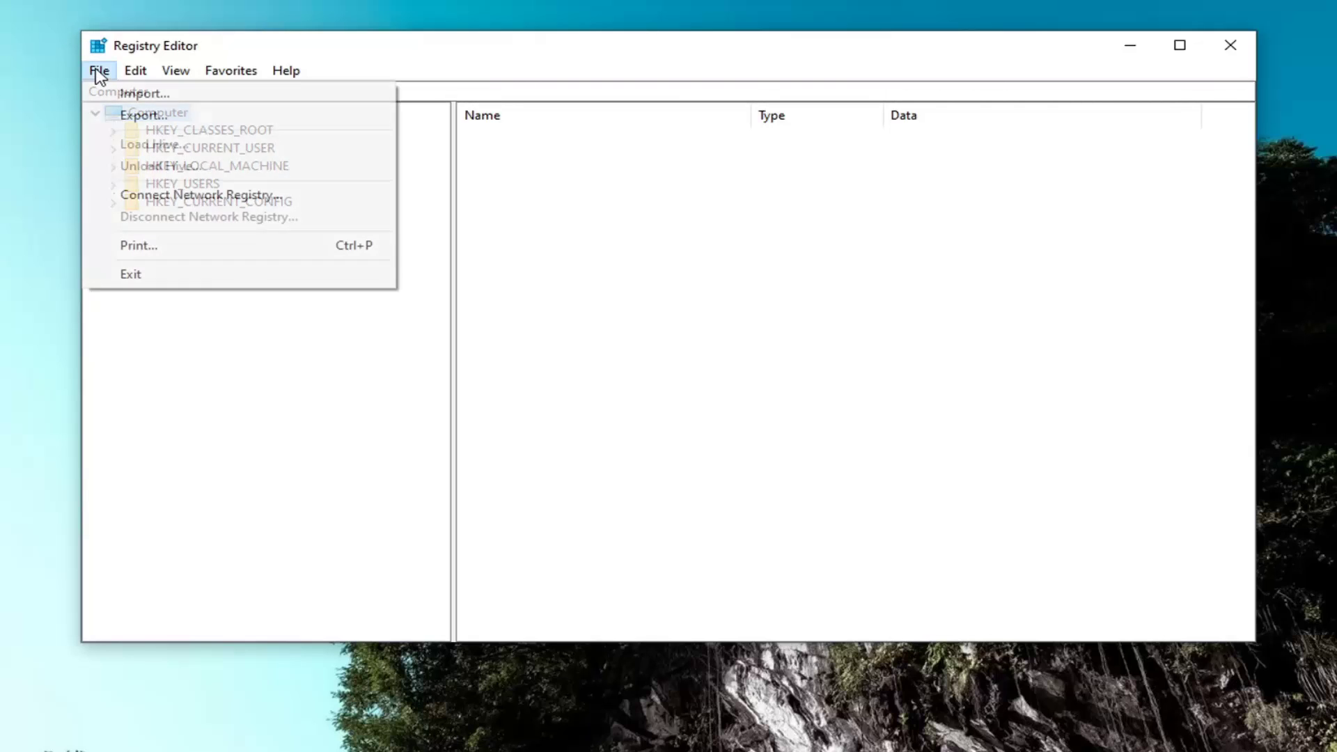
left_click(153, 93)
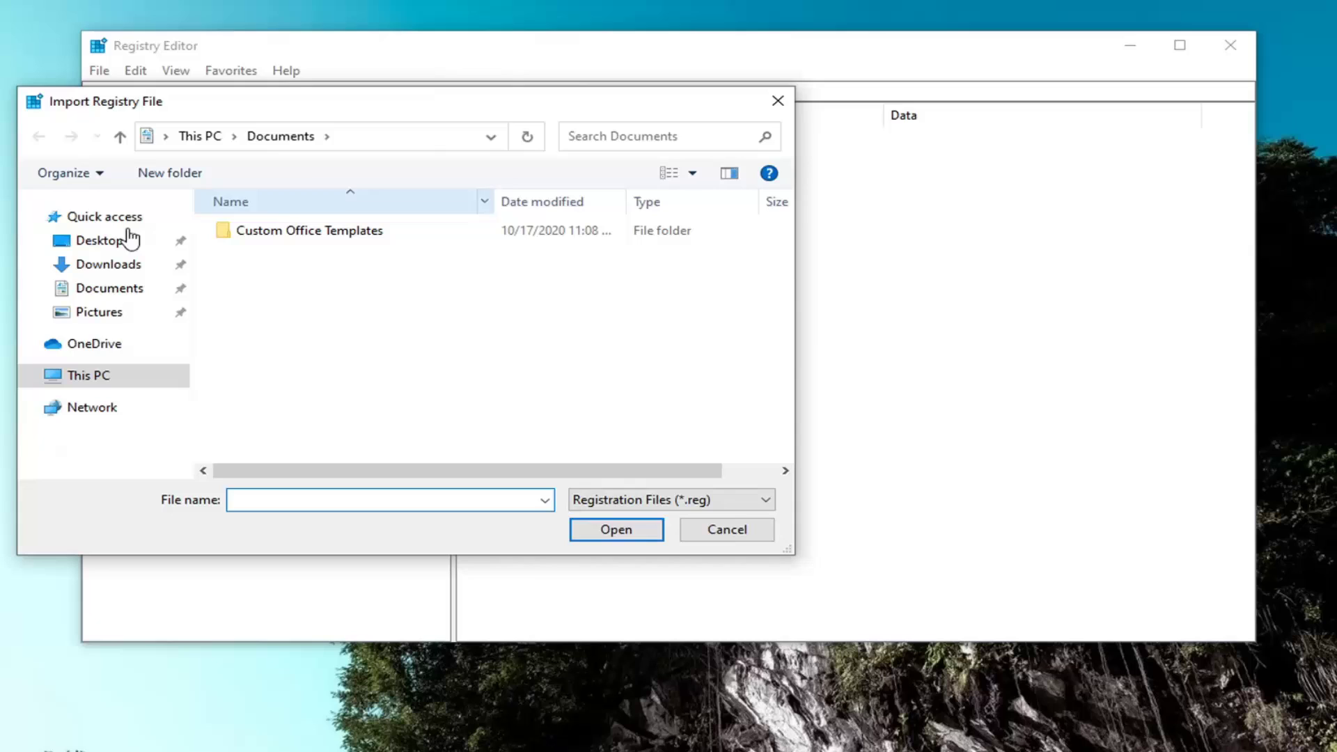
left_click(112, 242)
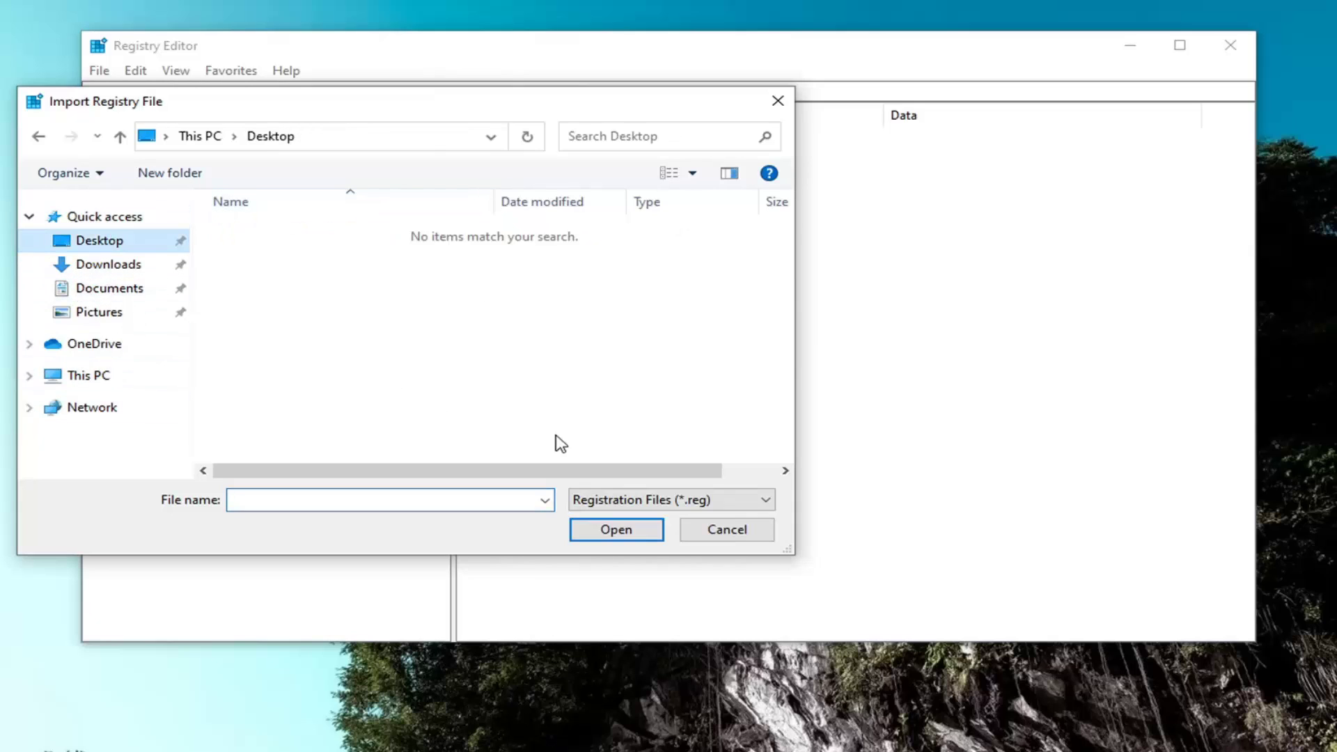
left_click(724, 531)
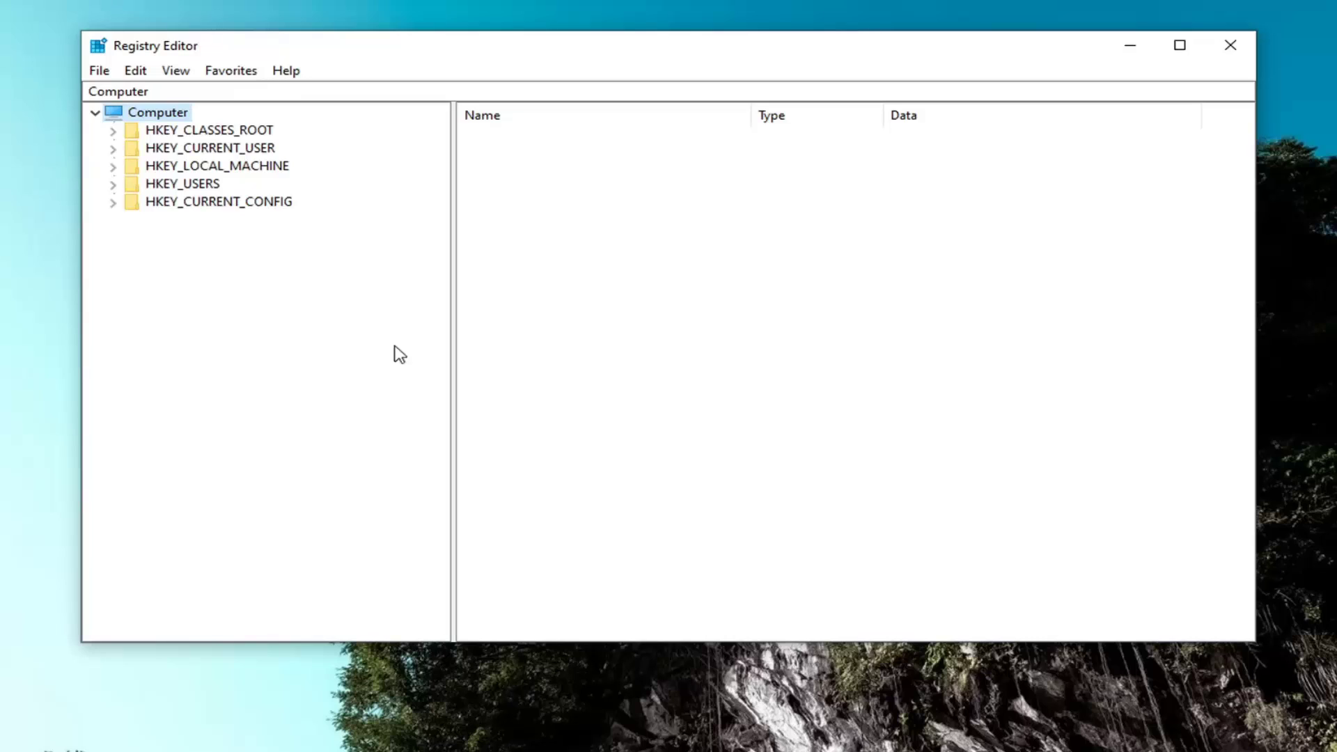
Browse the tree to HKEY_LOCAL_MACHINE\SOFTWARE\Policies\Microsoft\Windows\System.
double_click(258, 169)
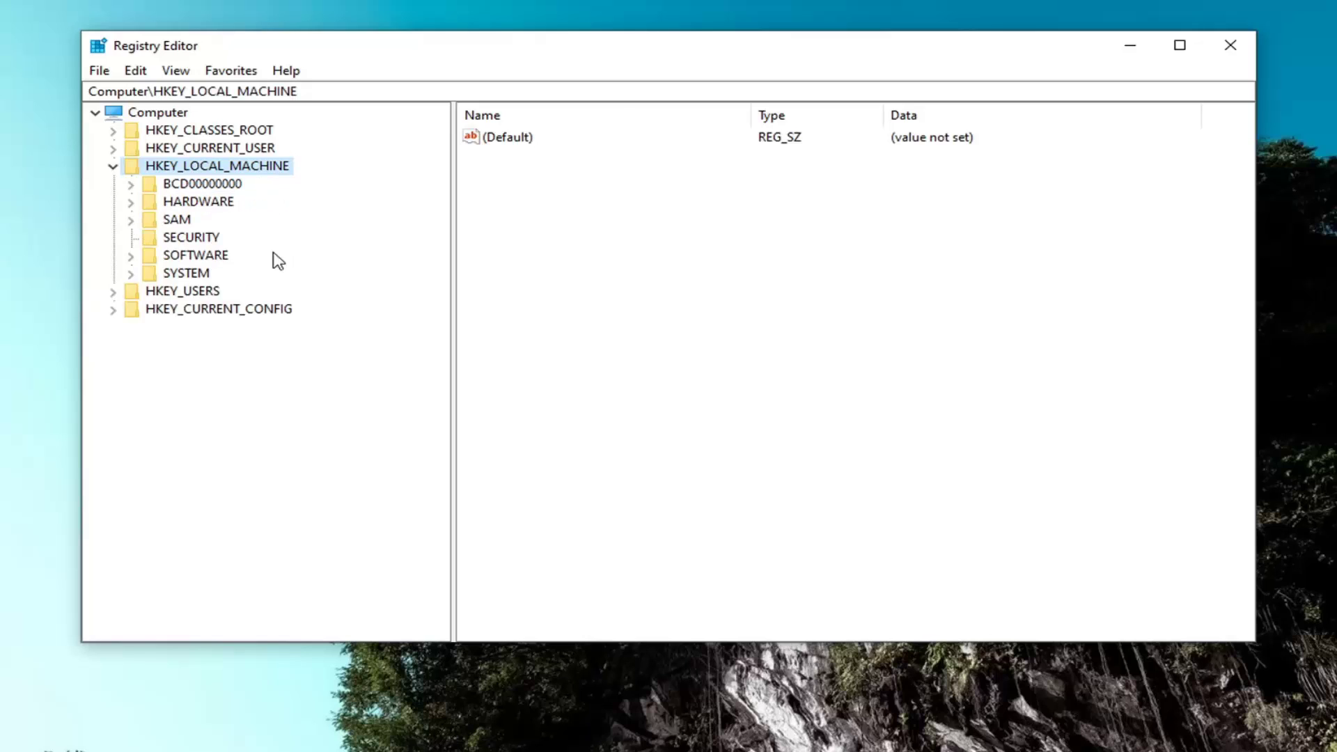
double_click(207, 256)
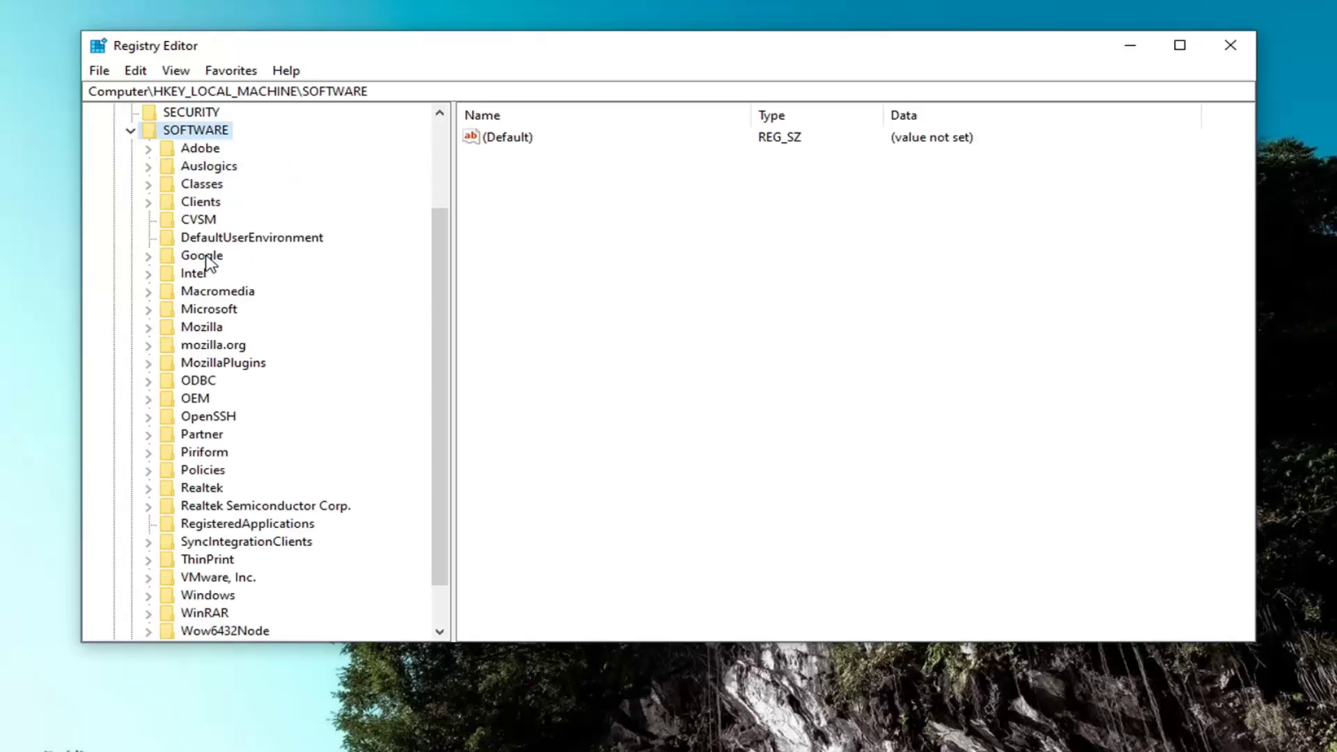
double_click(204, 473)
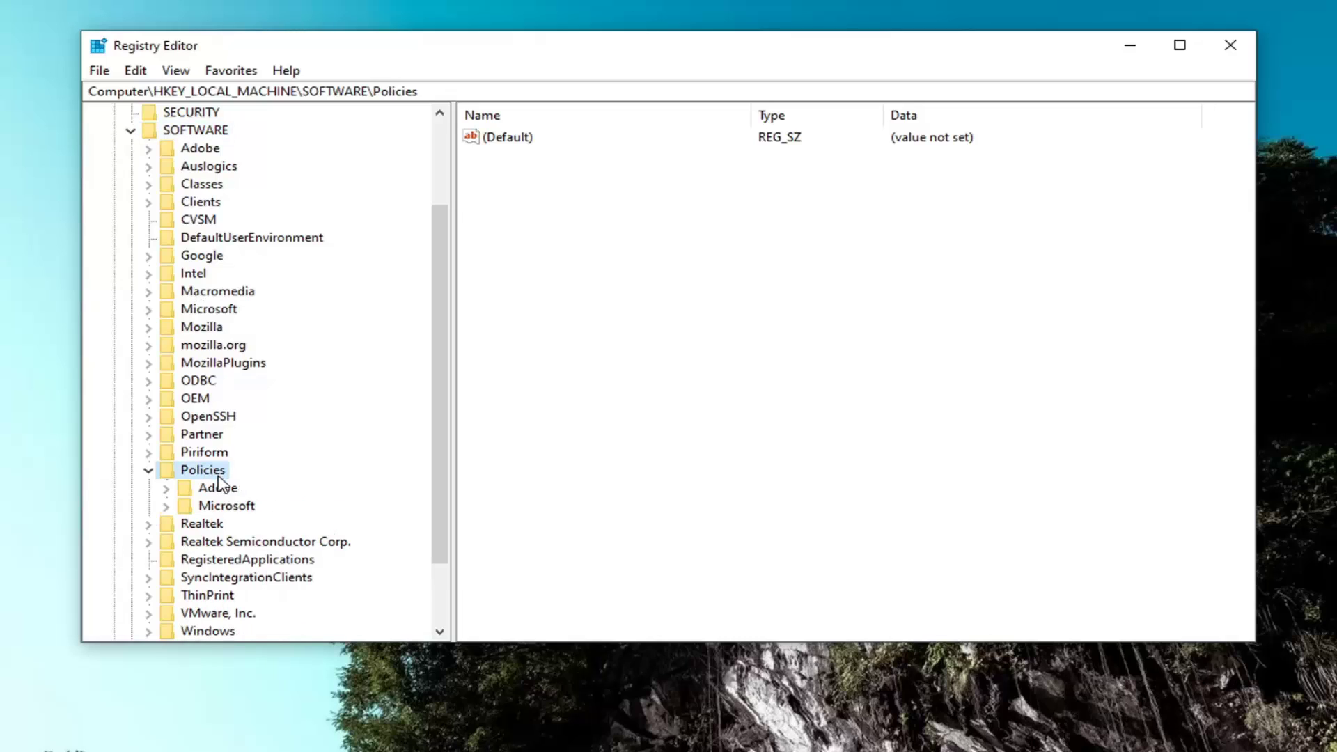
double_click(221, 508)
left_click(223, 507)
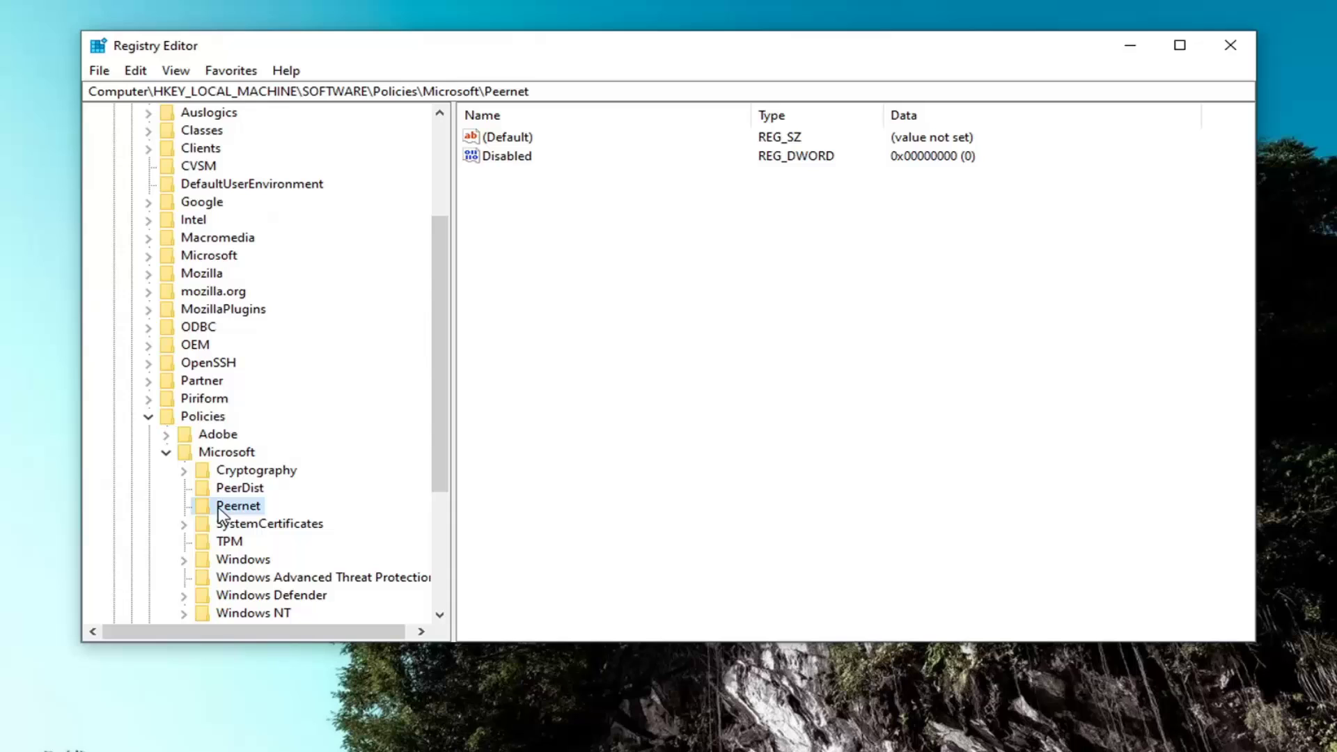
left_click(237, 454)
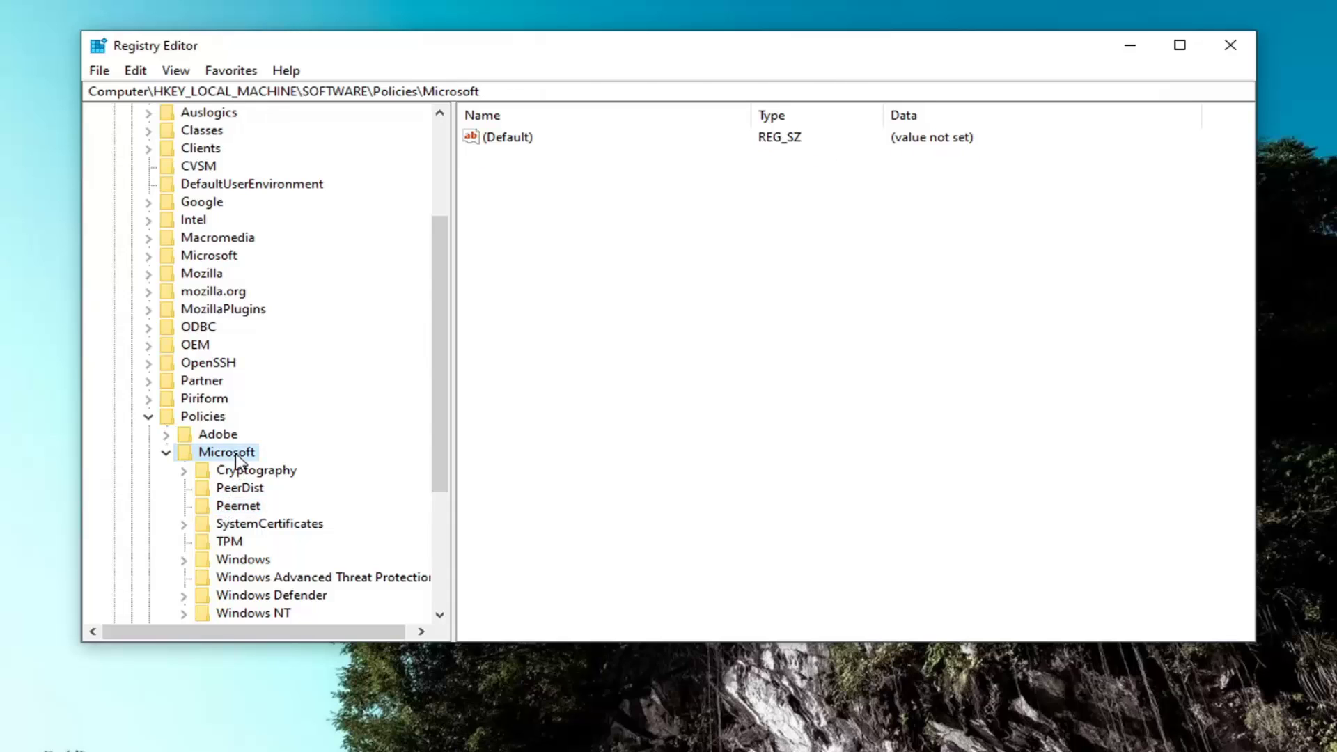
scroll(240, 543, "down", 4)
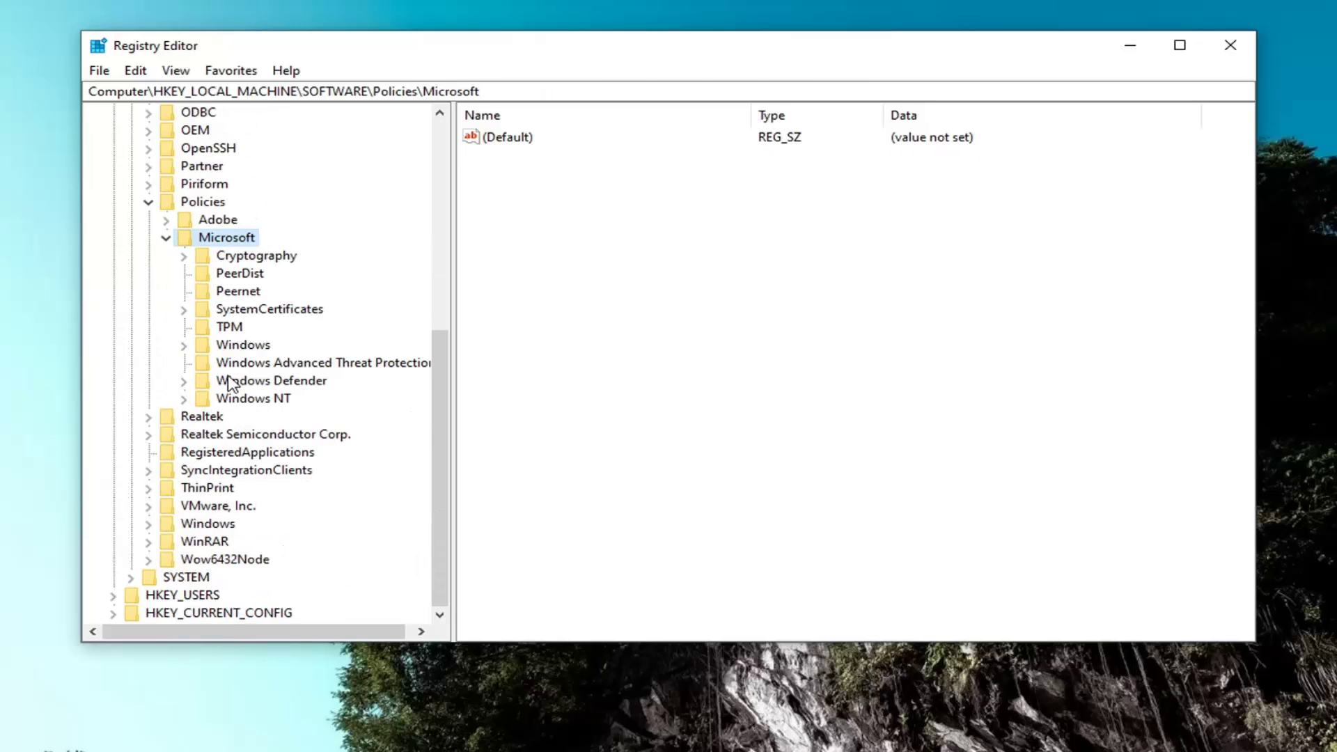
double_click(236, 348)
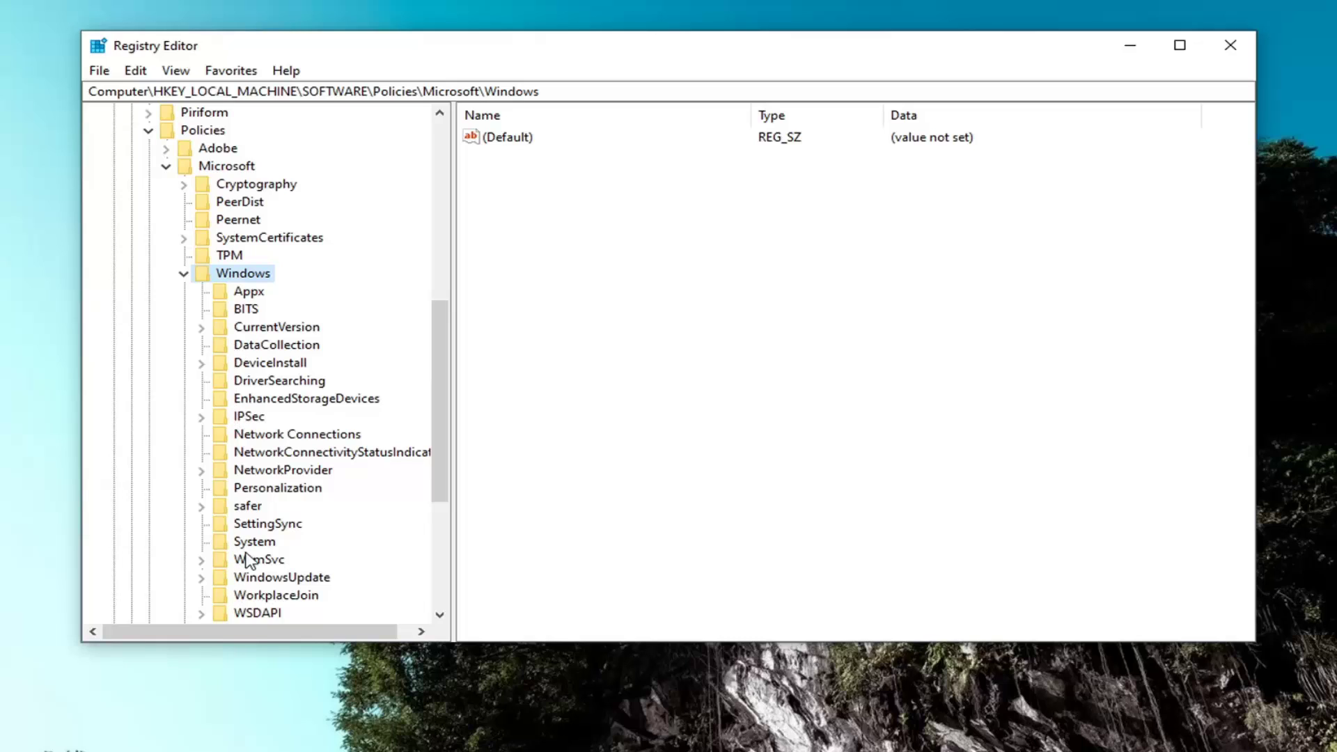
left_click(251, 546)
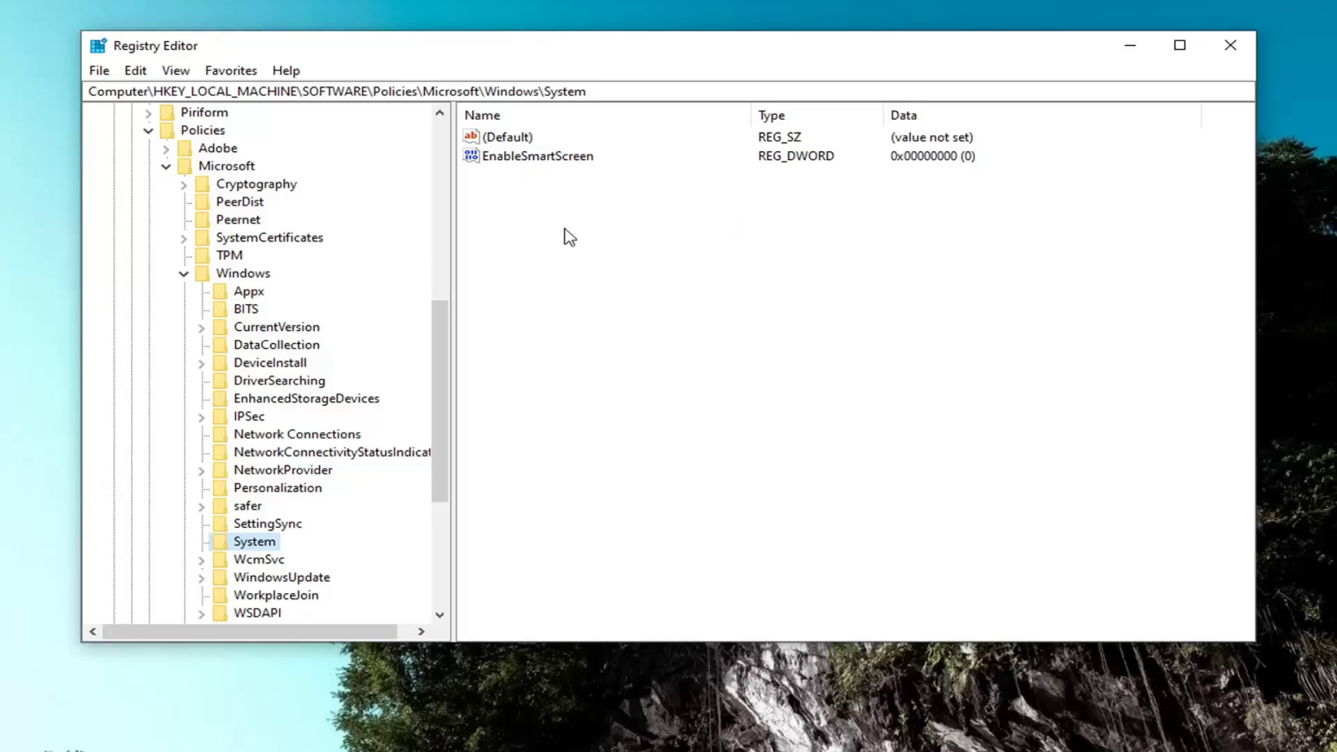
Create a new DWORD (32-bit) value named AllowBlockingAppsAtShutdown in System.
right_click(576, 206)
mouse_move(630, 218)
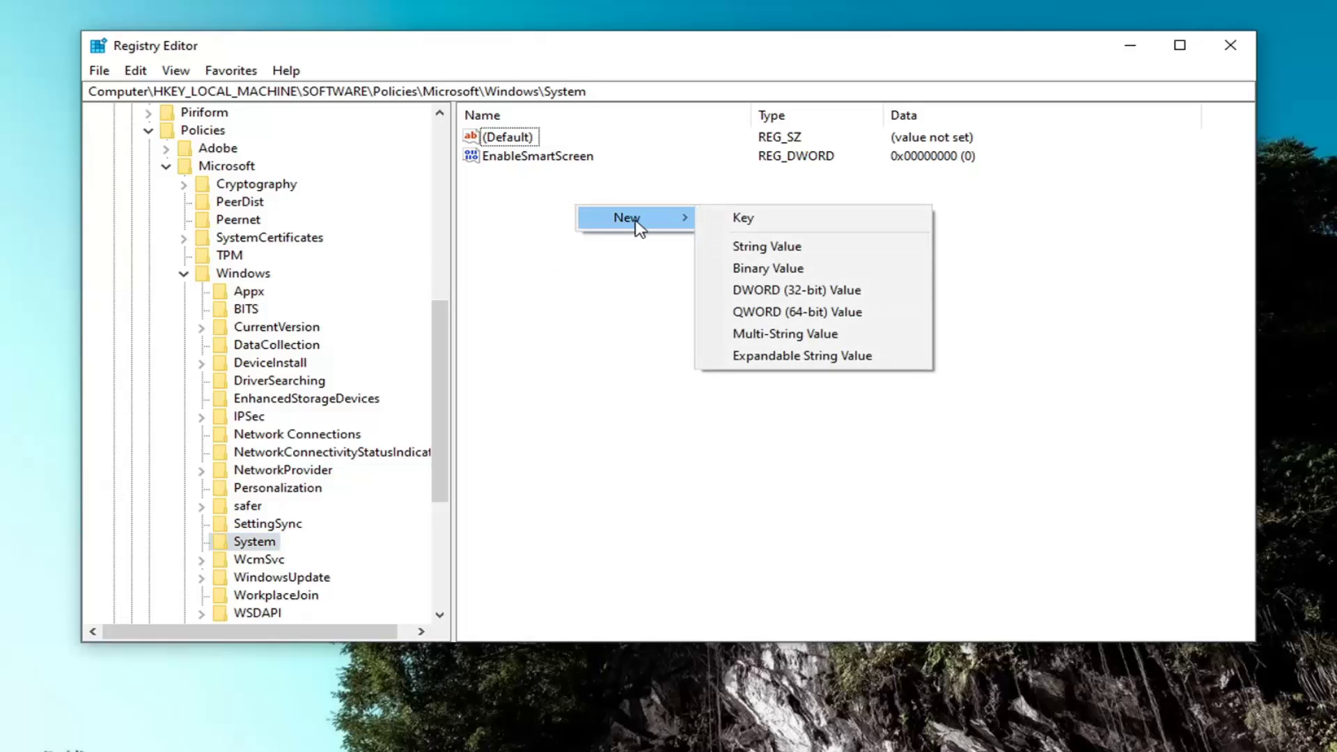
left_click(797, 291)
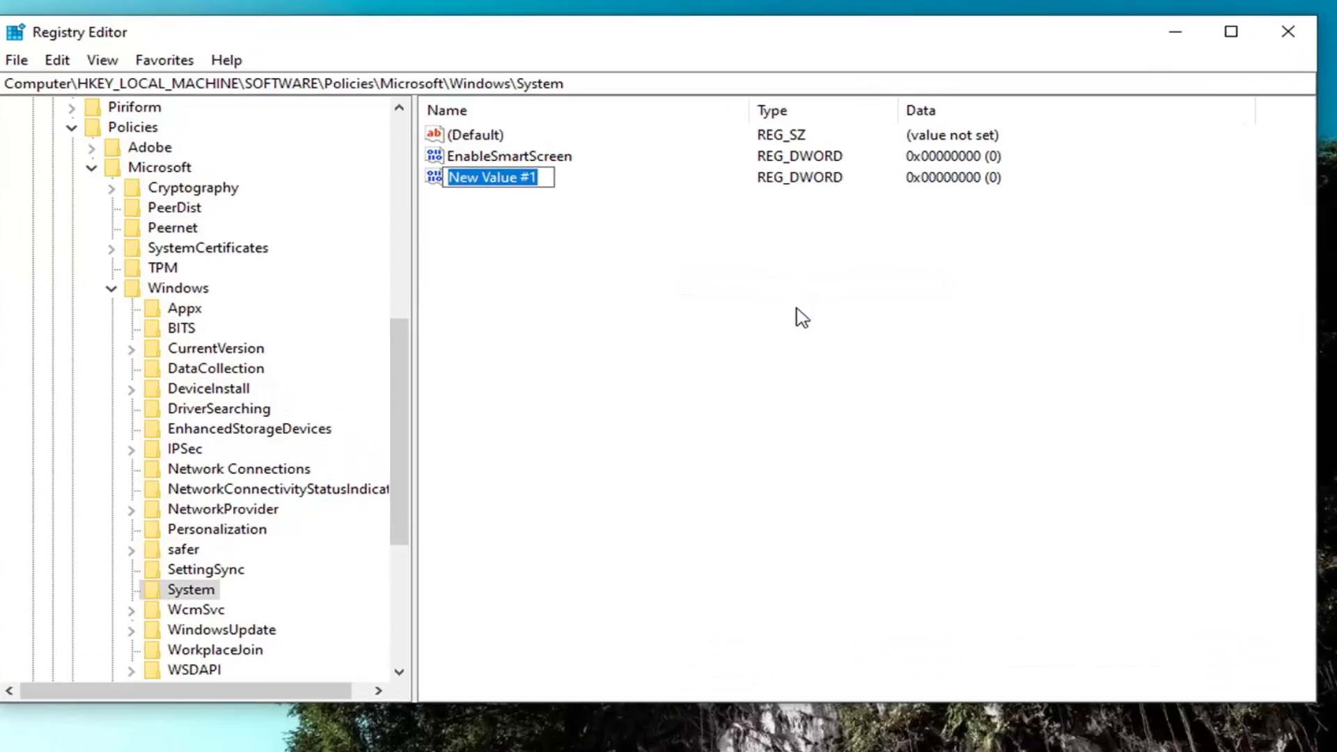
type("AllowB")
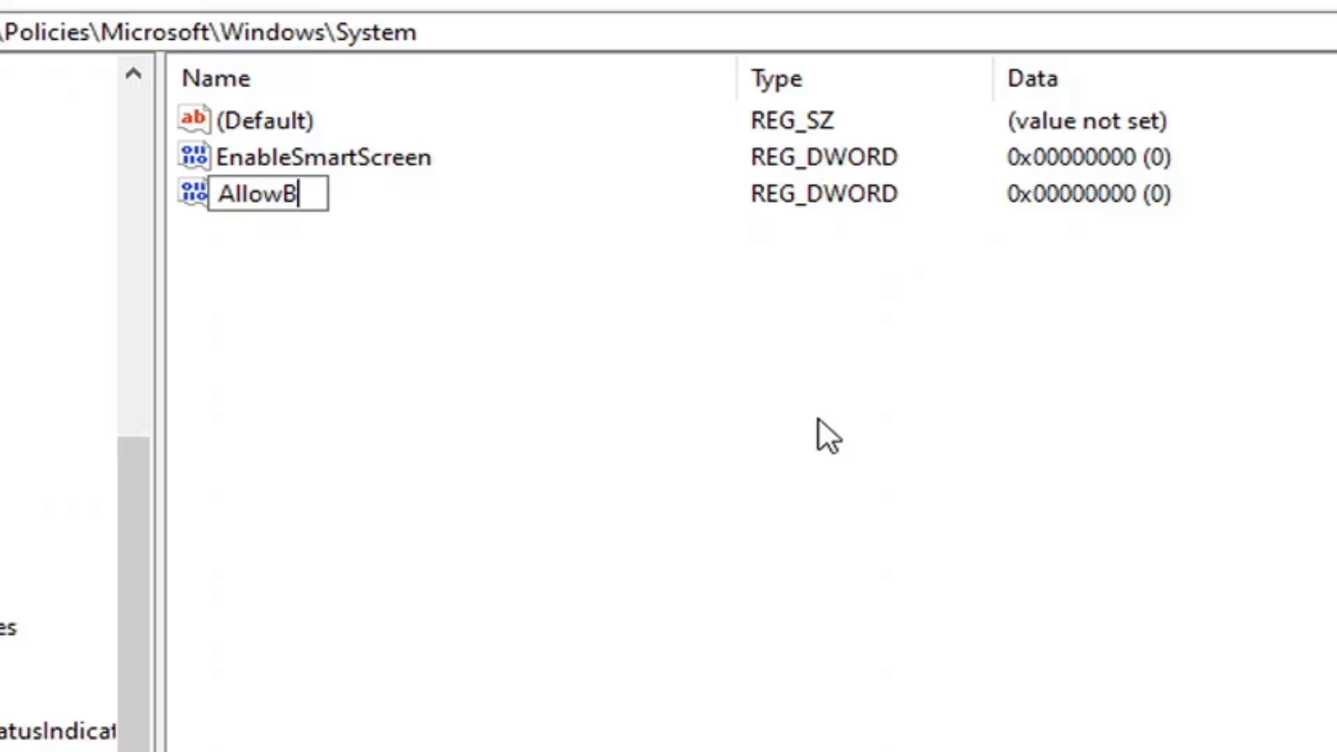
type("lockingApp")
key("BackSpace")
key("BackSpace")
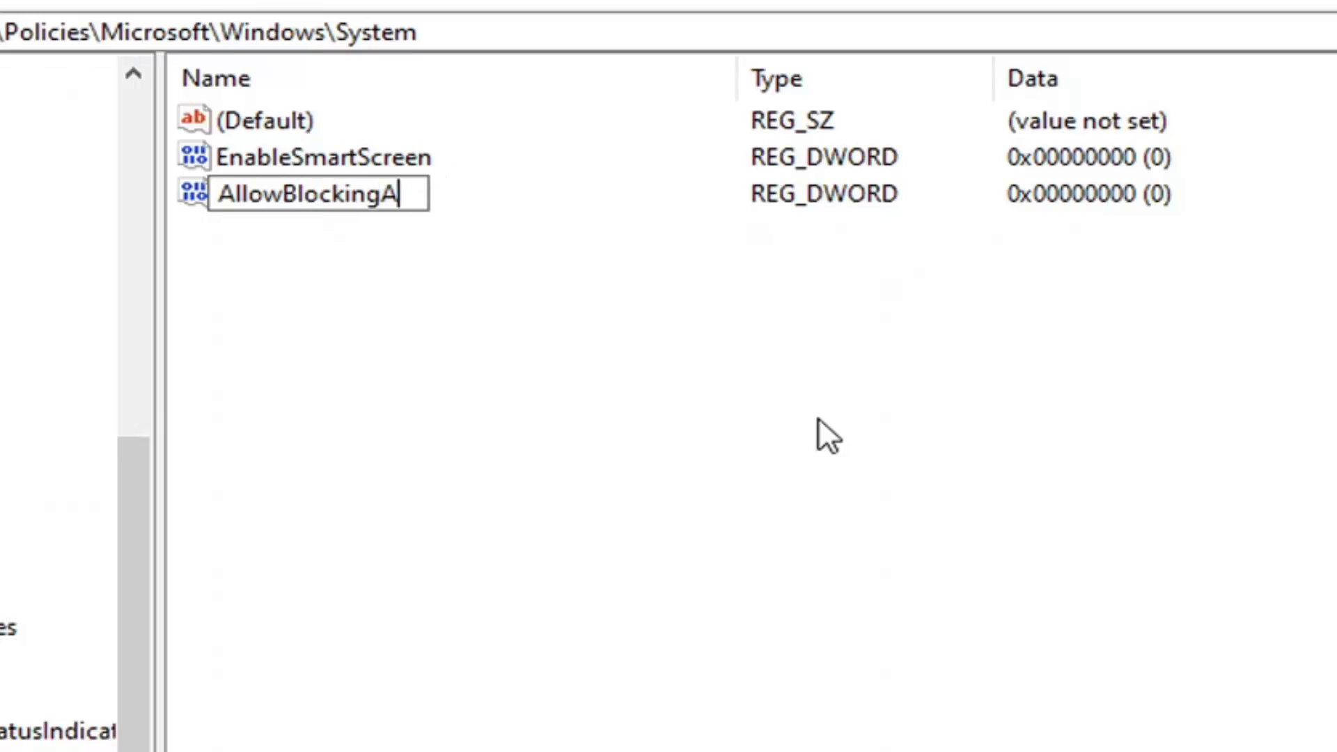
type("ppsA")
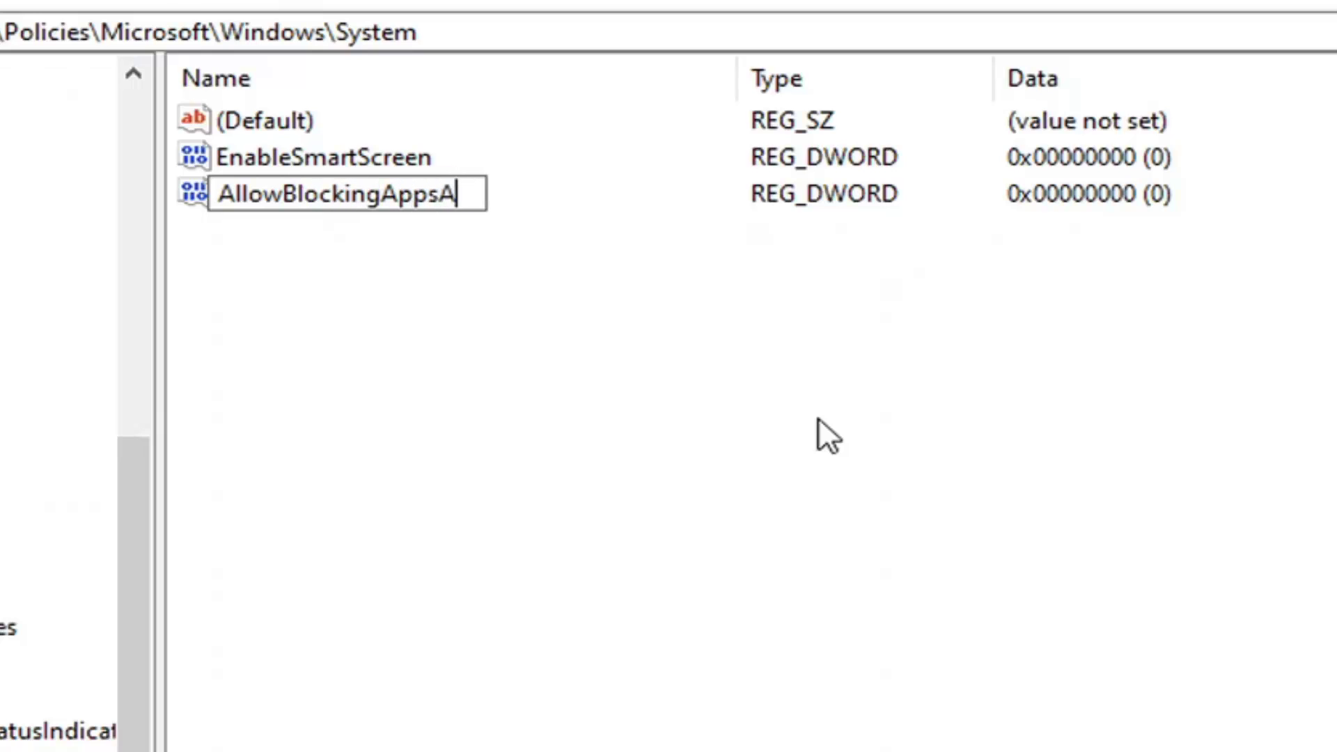
type("ts")
key("BackSpace")
type("S")
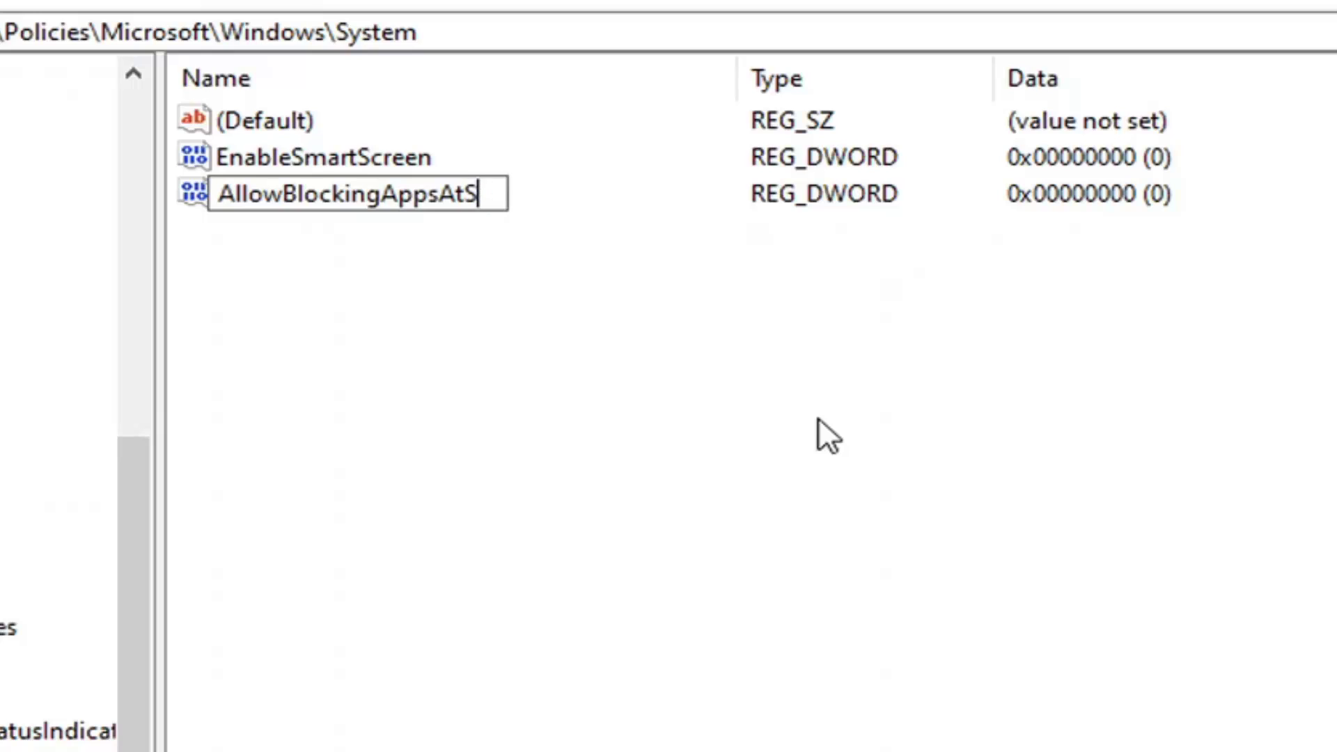
type("hutdown")
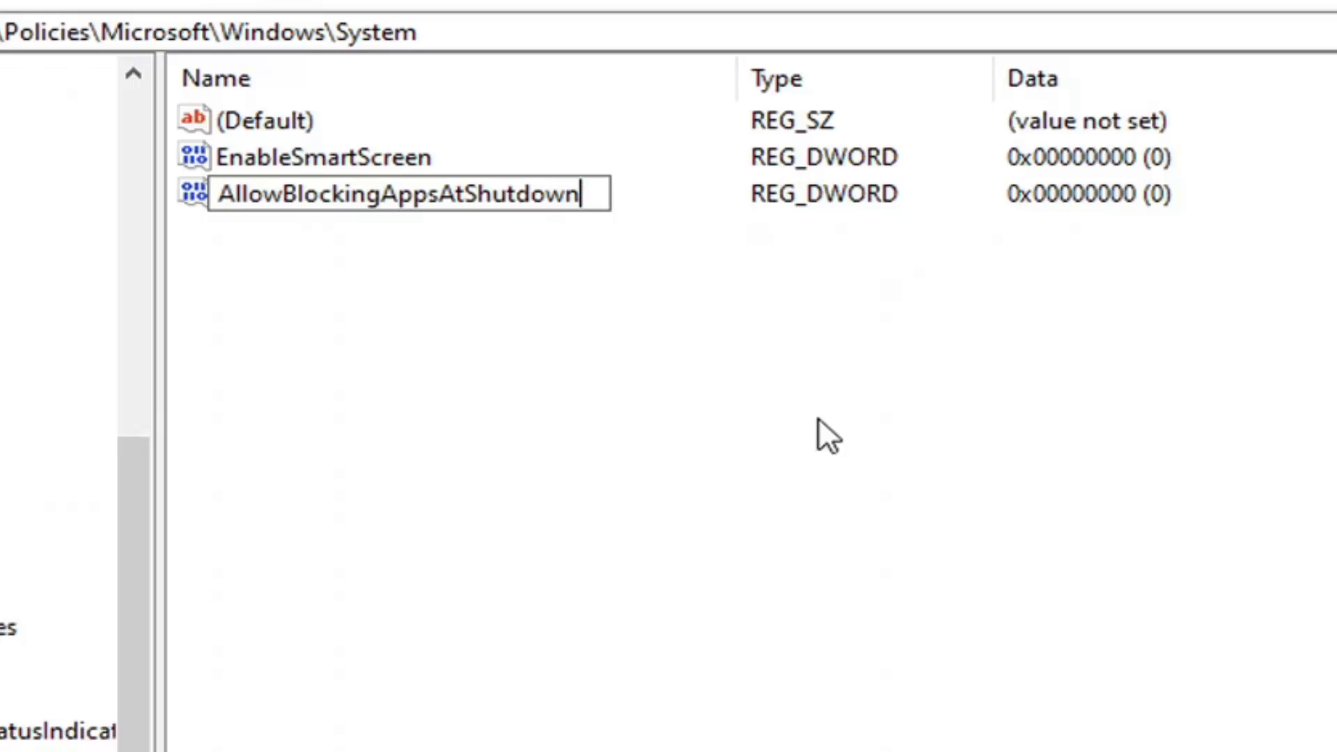
key("Return")
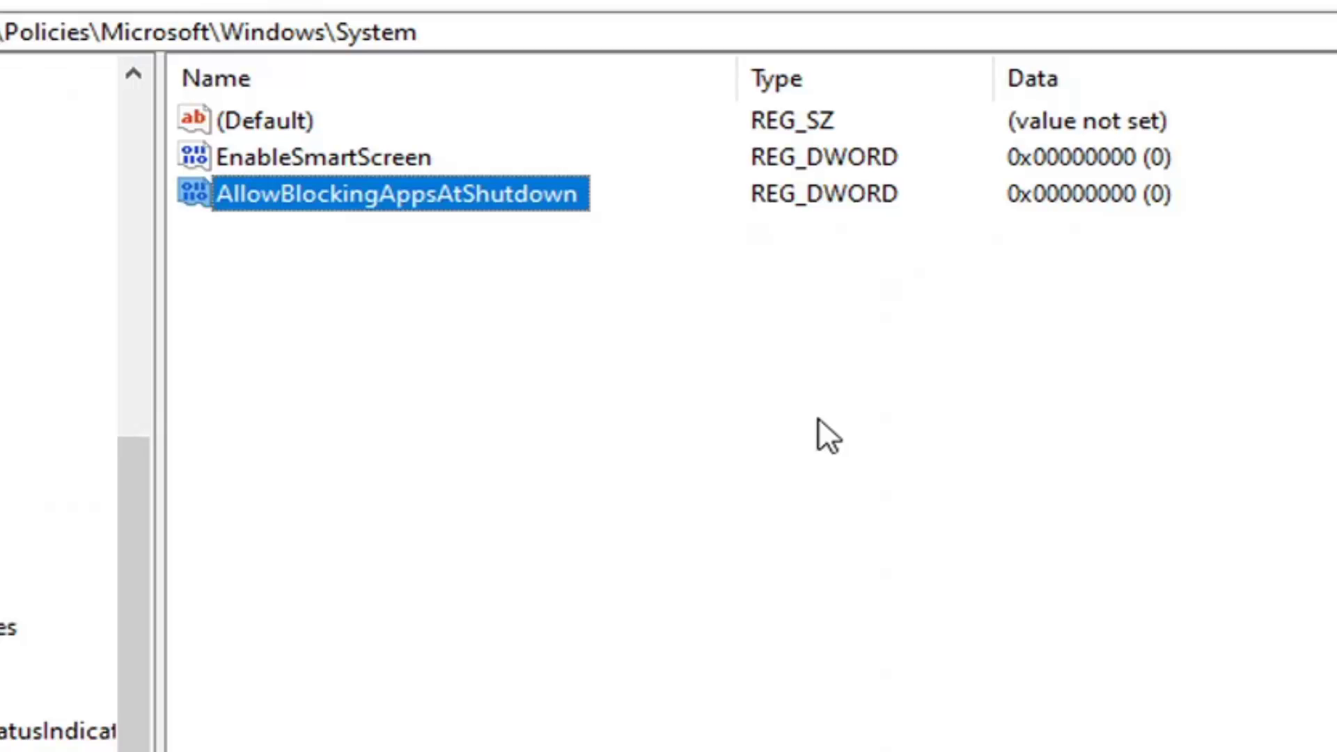
Set AllowBlockingAppsAtShutdown's value data to 1.
double_click(415, 195)
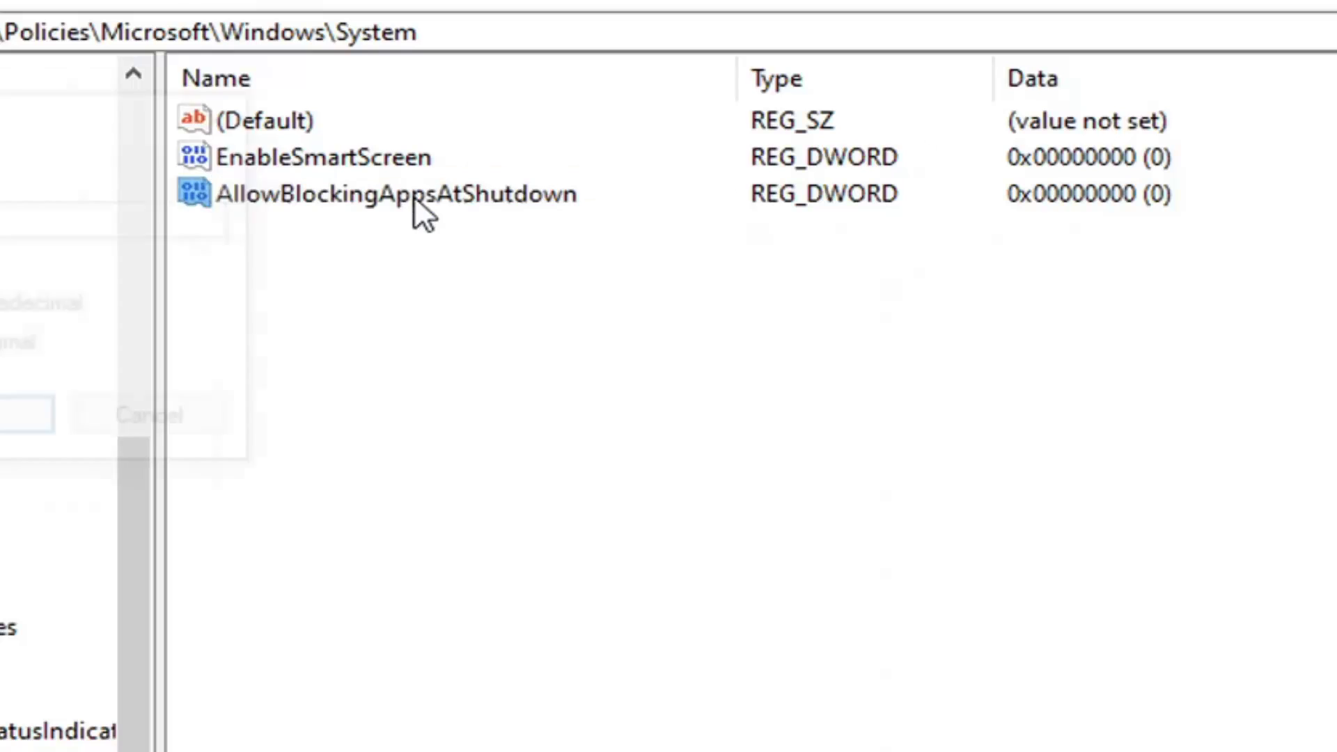
type("0")
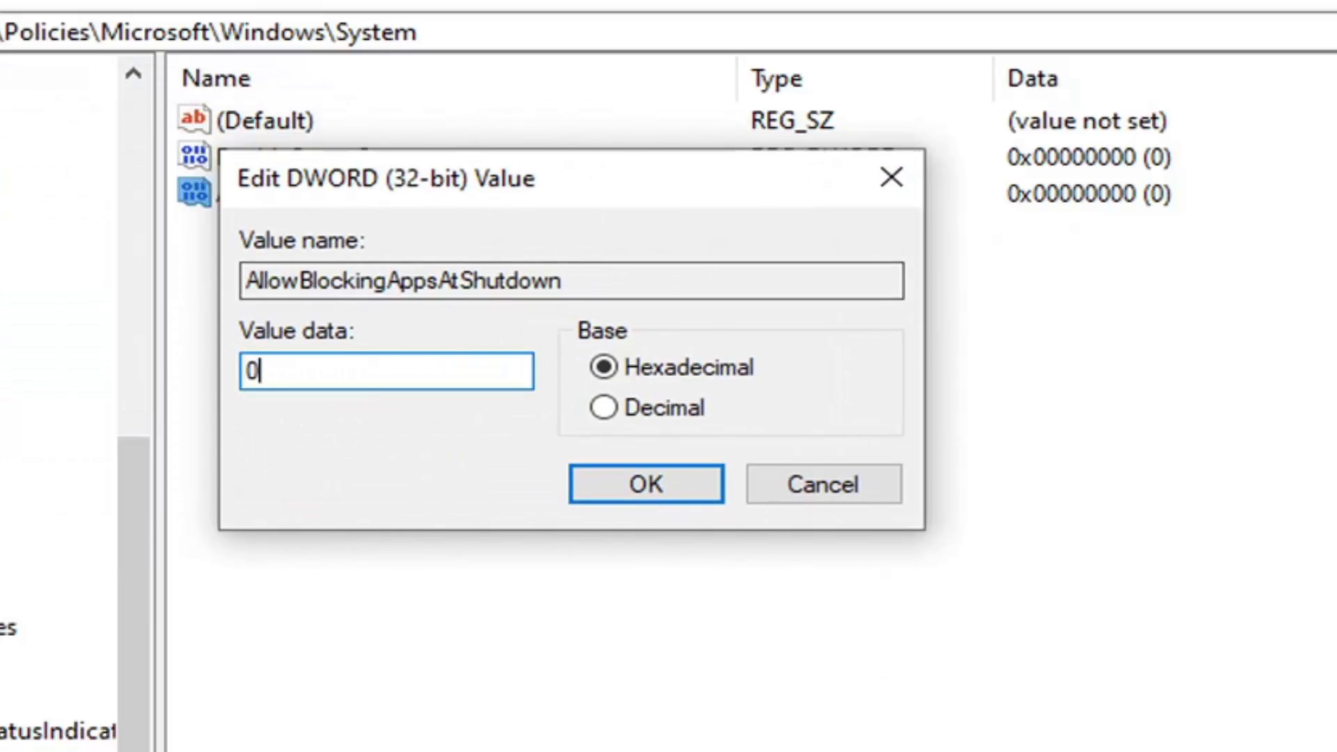
key("ctrl+a")
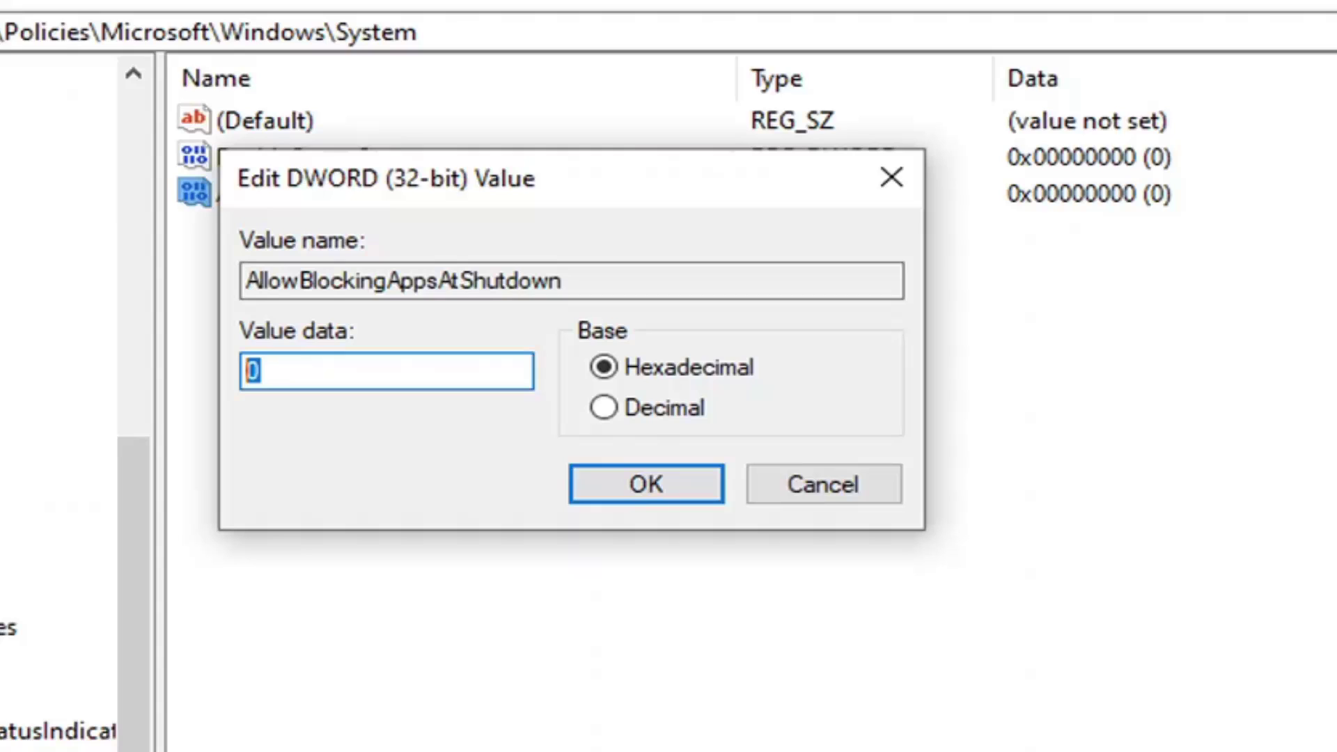
type("1")
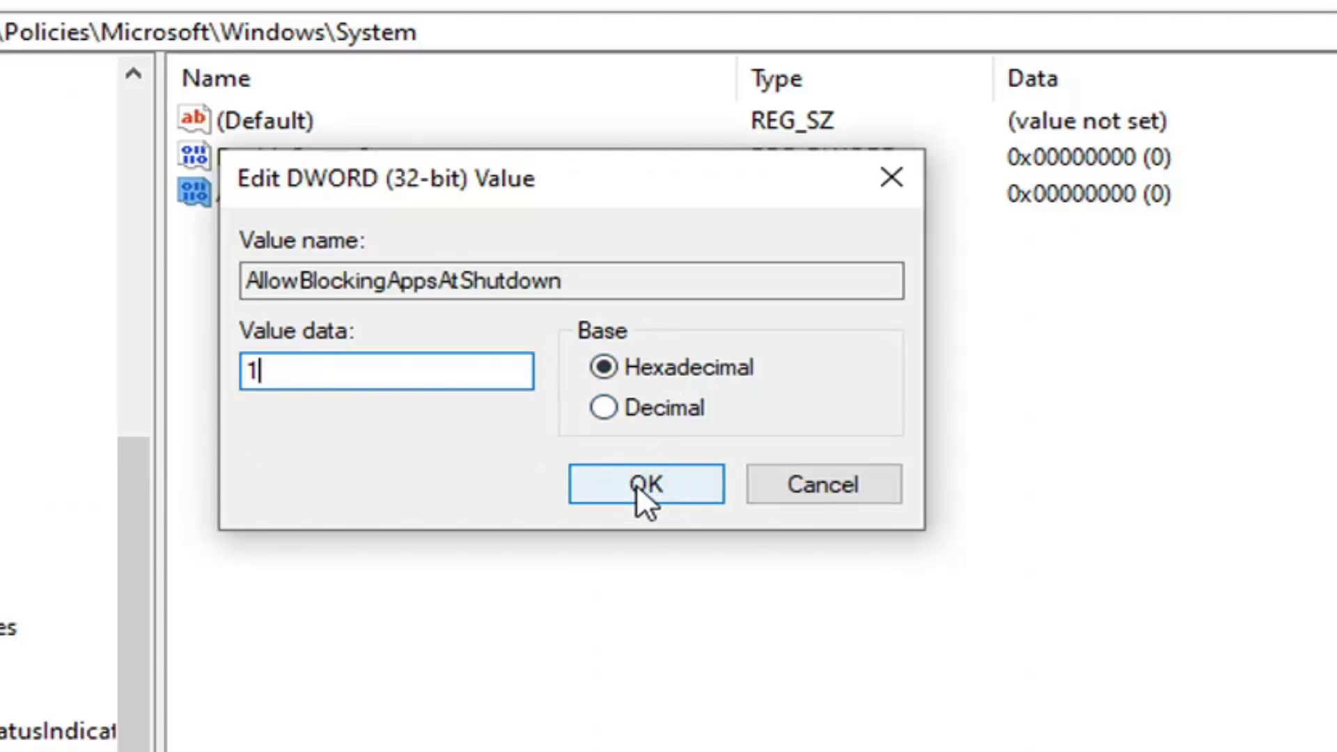
left_click(637, 483)
Collapse the key tree back to Computer and close Registry Editor.
key("BackSpace")
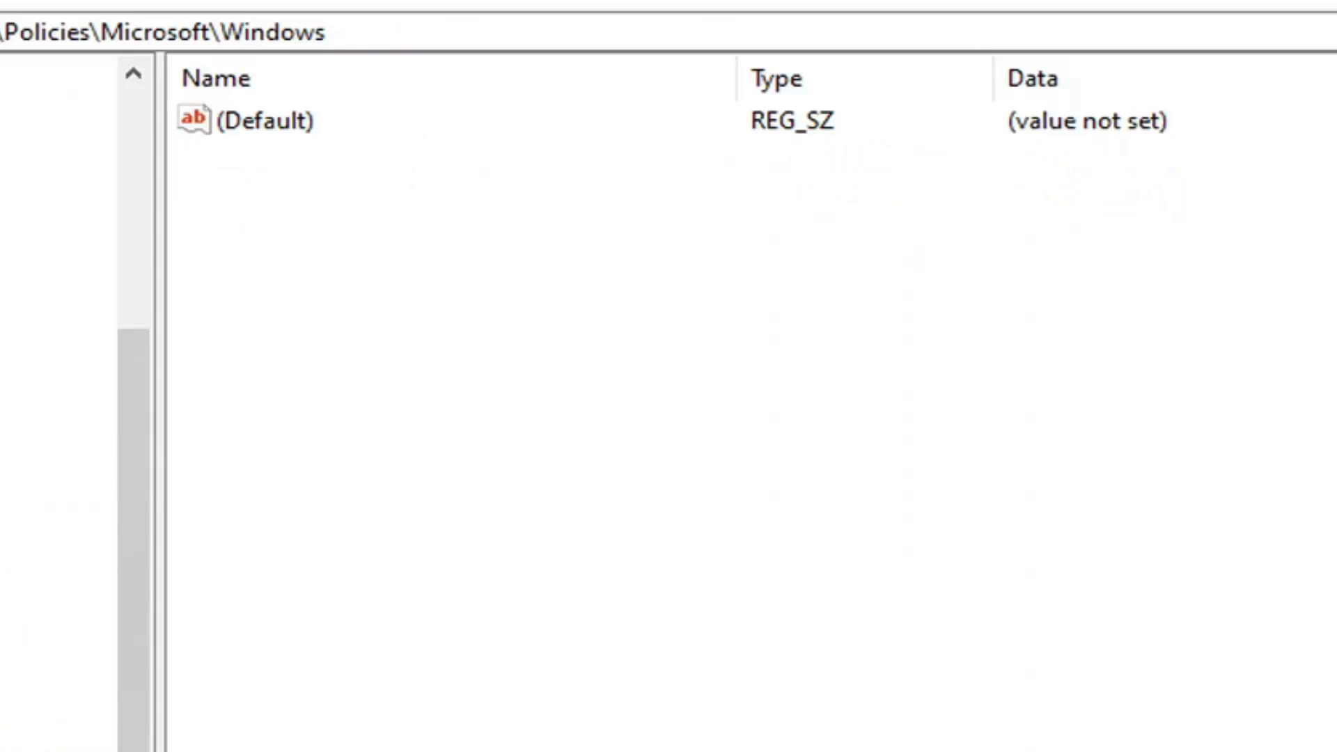
key("BackSpace")
key("BackSpace")
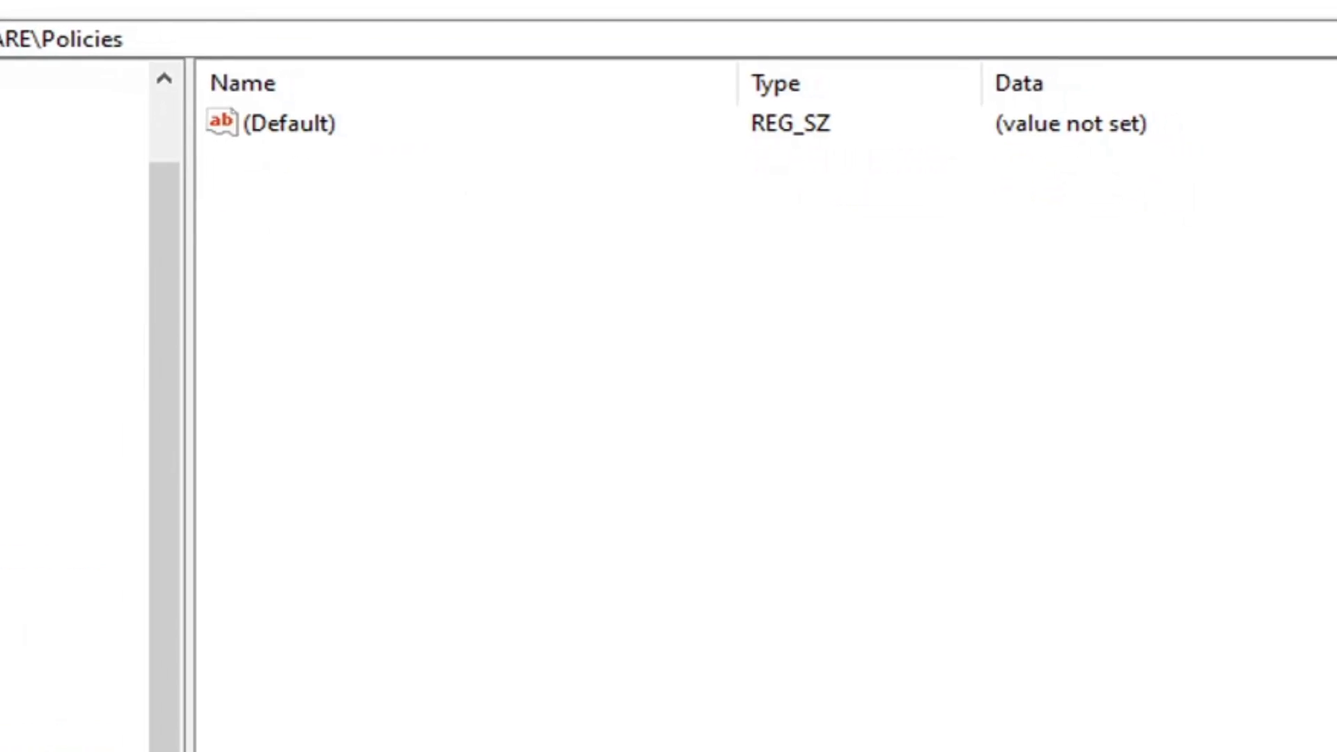
key("BackSpace")
key("Left")
key("Left")
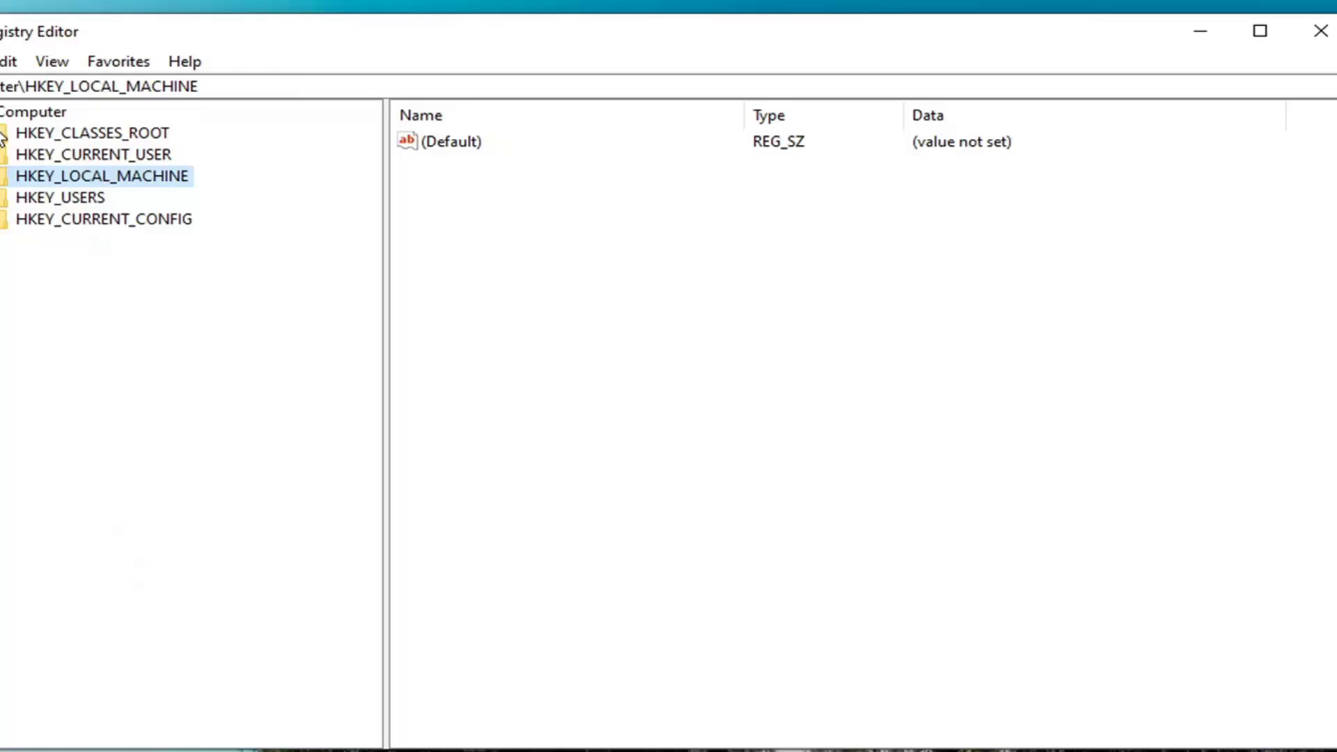
key("Left")
left_click(1145, 80)
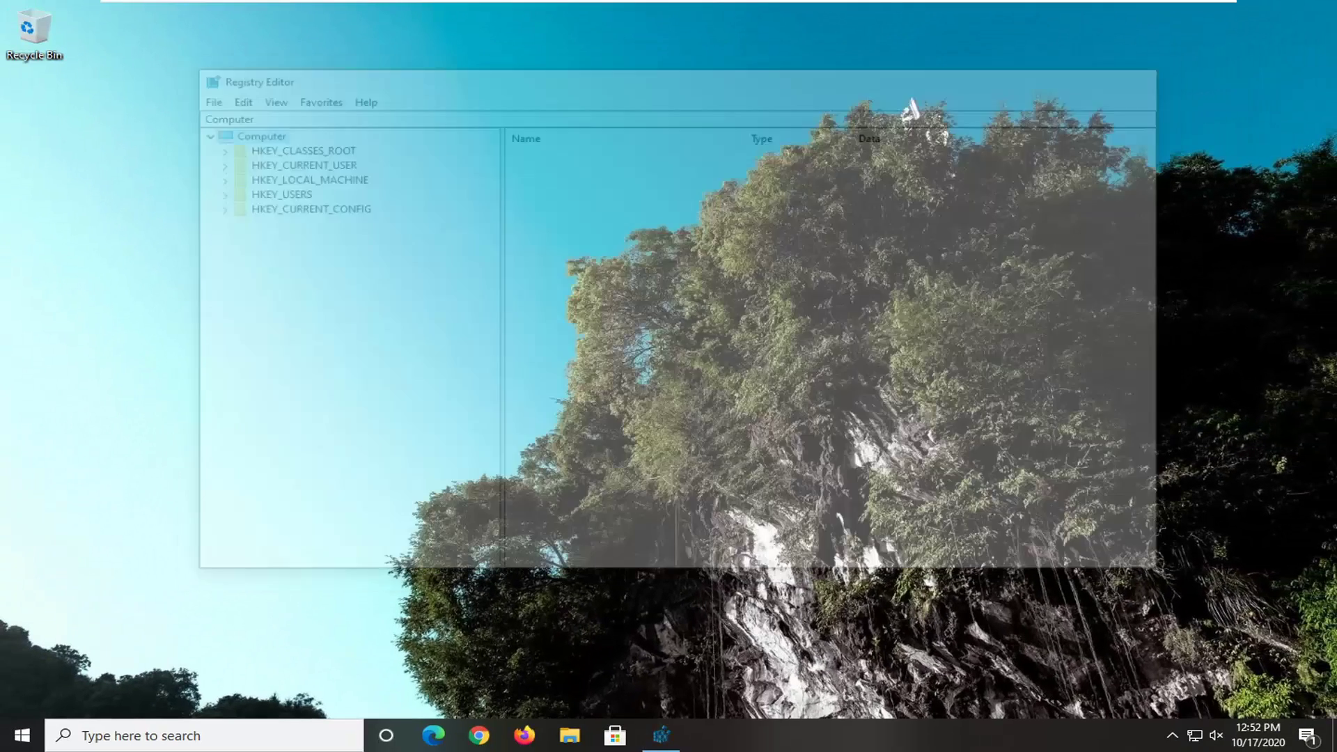